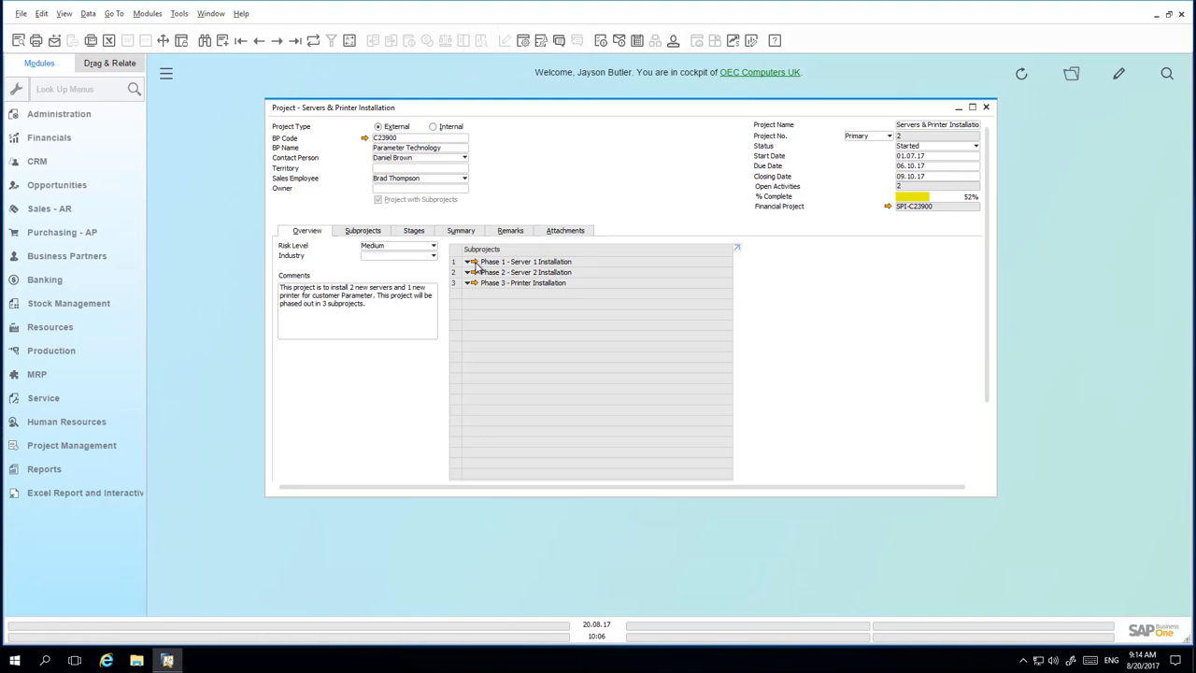
# - Open the Phase 1 - Server 1 Installation subproject and examine the dates, costs and dependencies of its stages
pyautogui.click(474, 262)
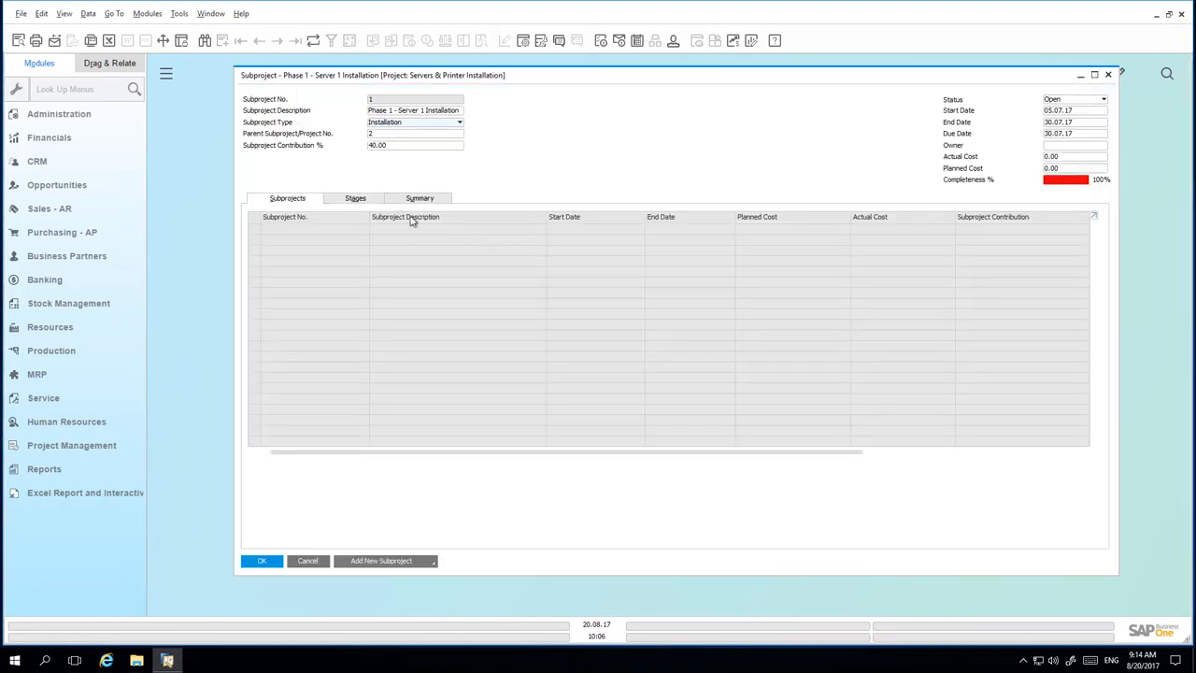
pyautogui.click(359, 200)
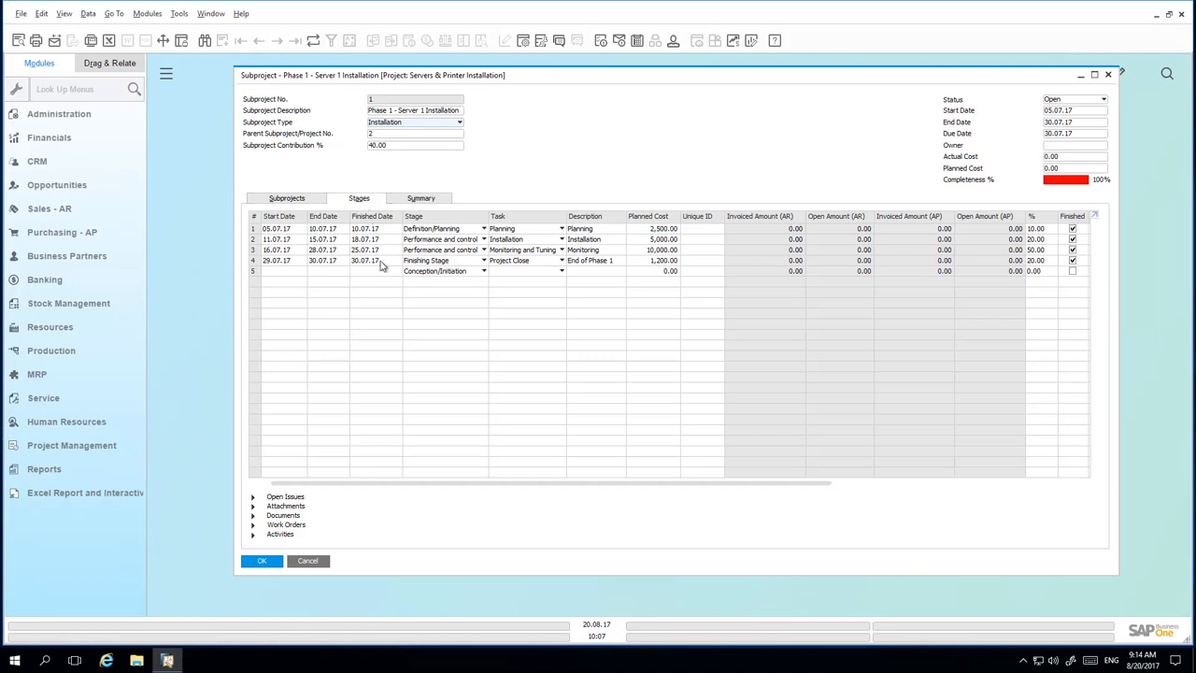
pyautogui.moveTo(493, 487); pyautogui.dragTo(775, 492)
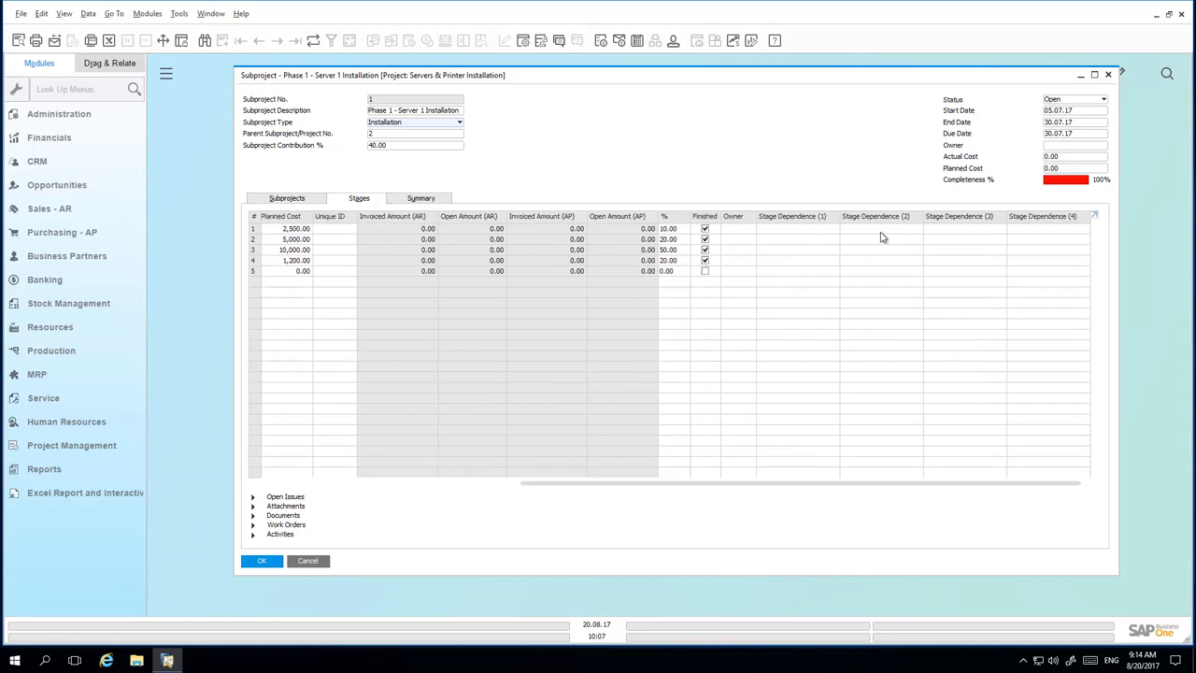
pyautogui.moveTo(683, 488); pyautogui.dragTo(401, 489)
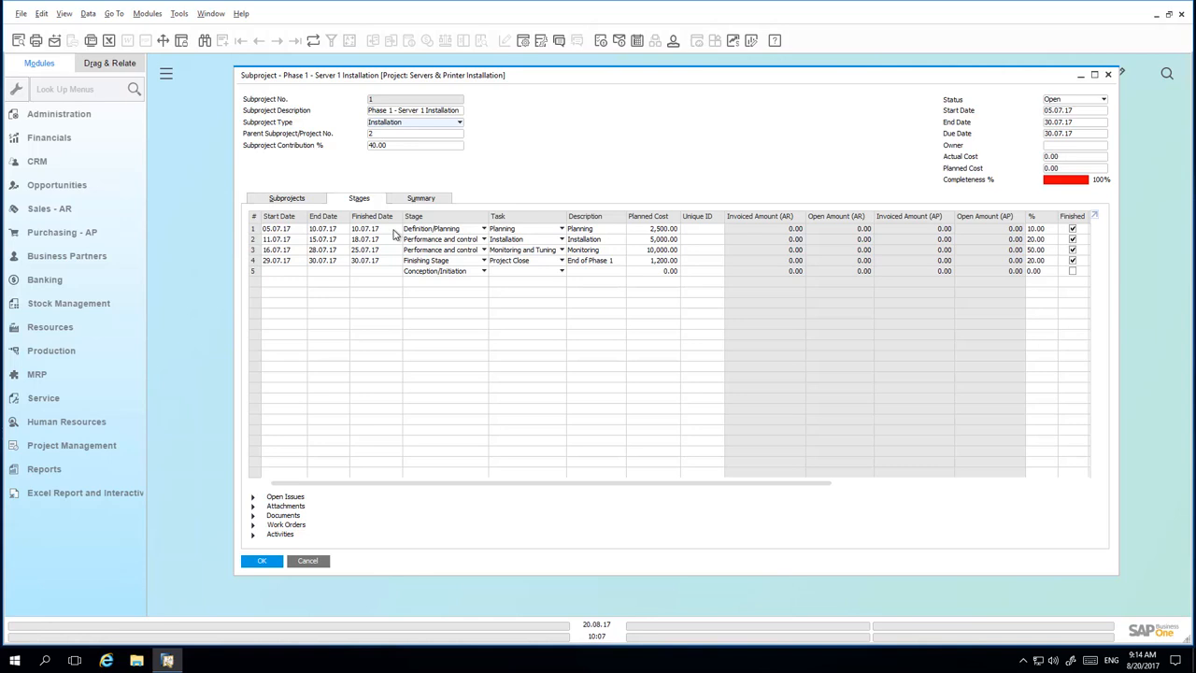
pyautogui.click(393, 230)
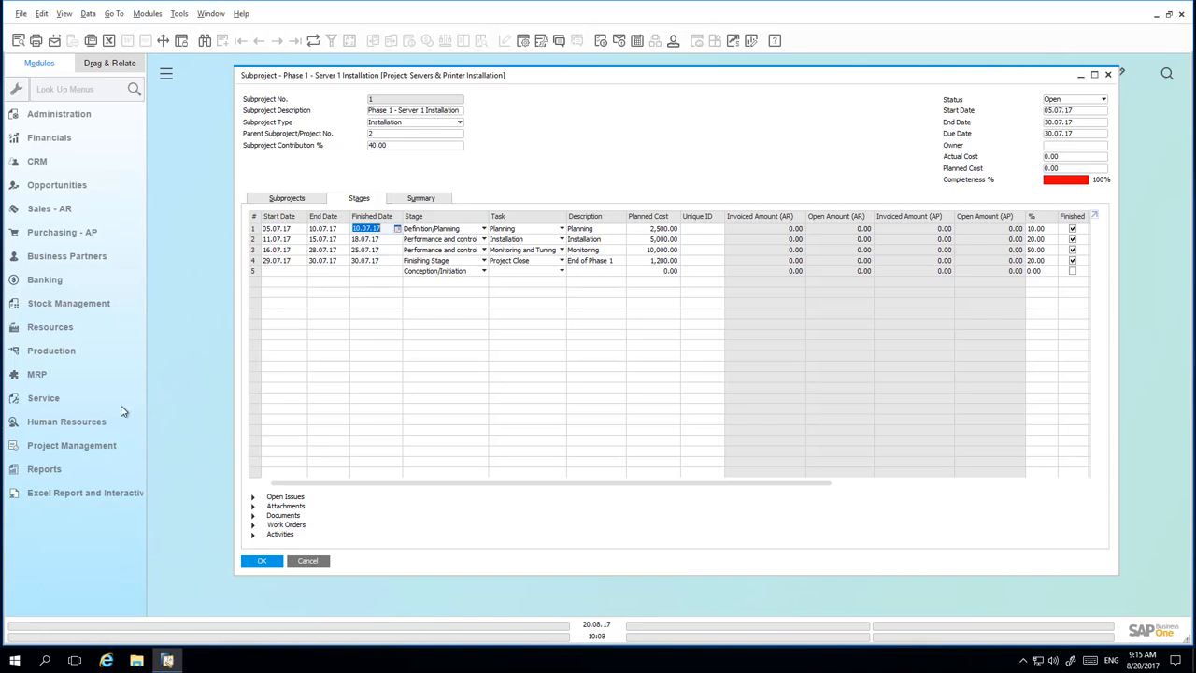
# - Open a new Human Resources time sheet and select the fourth employee in the employee list
pyautogui.click(81, 425)
pyautogui.click(73, 466)
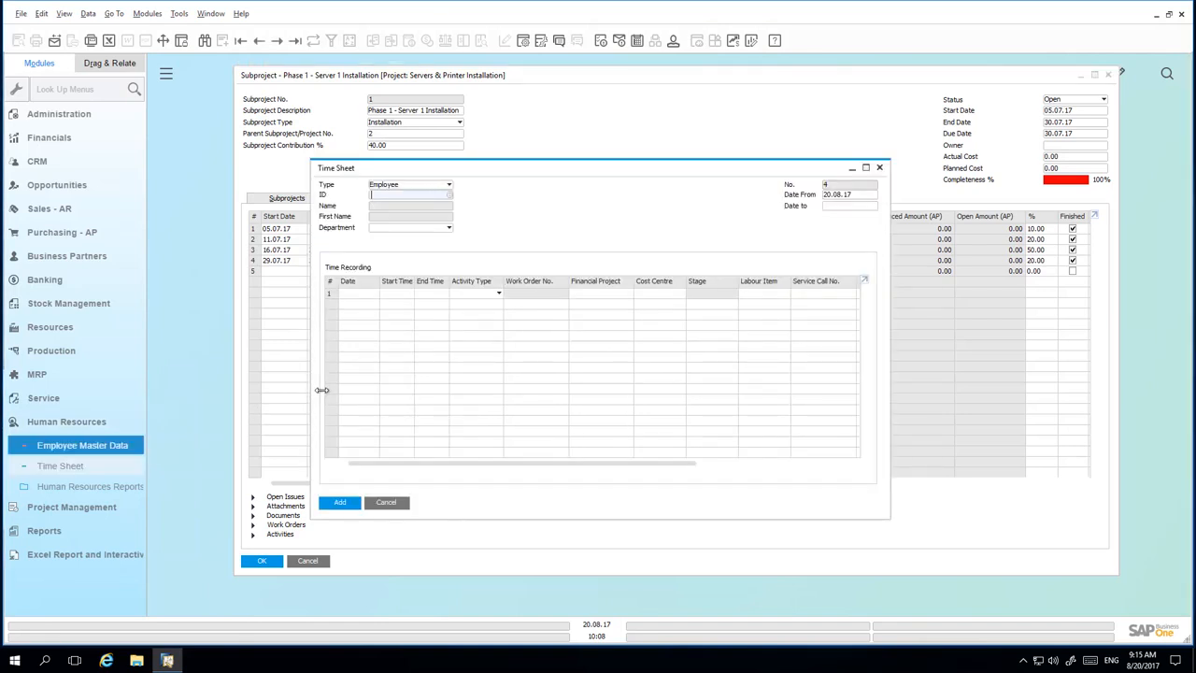
pyautogui.click(449, 196)
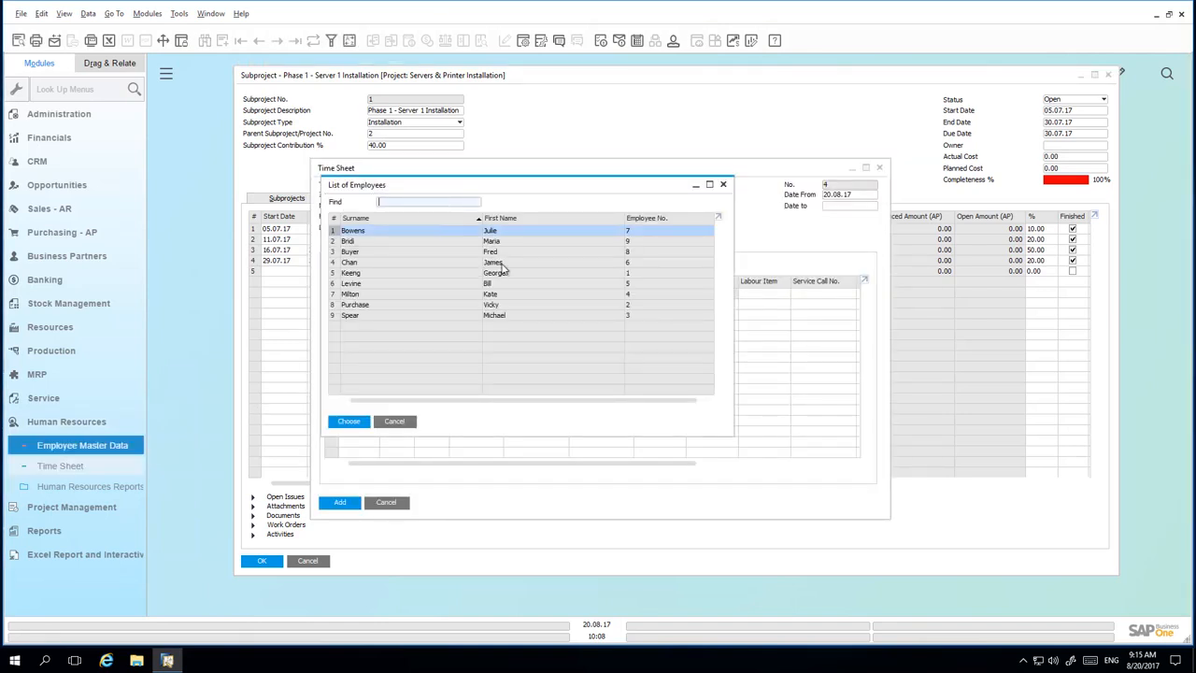
pyautogui.doubleClick(501, 263)
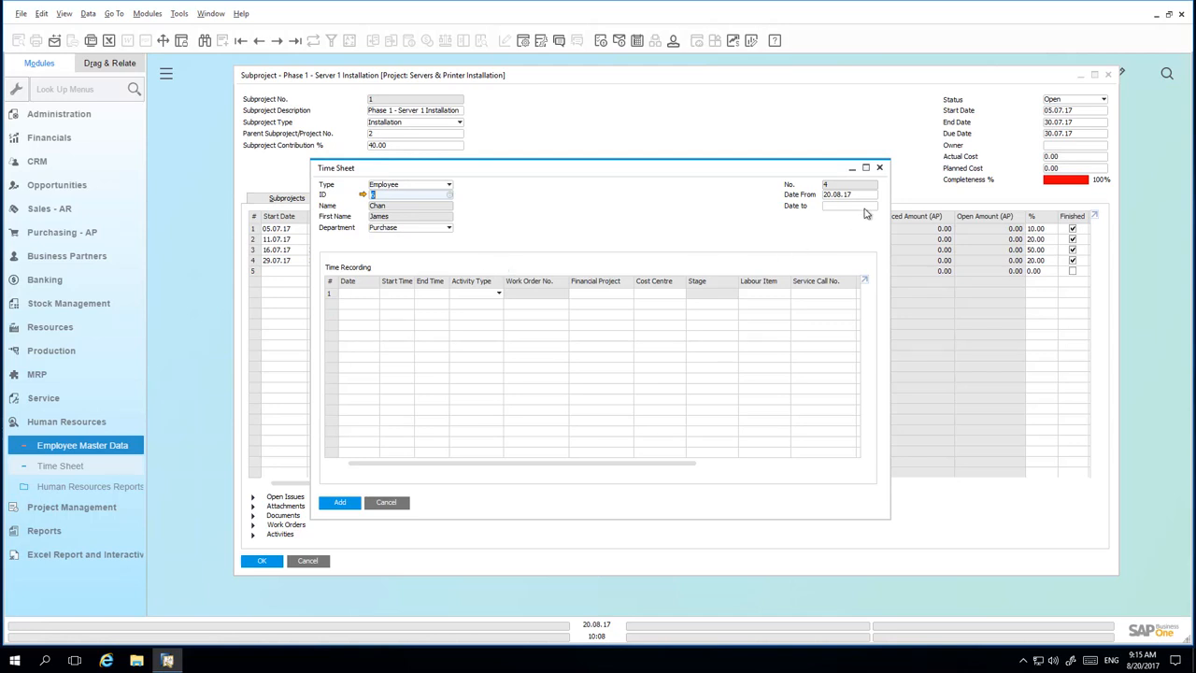
# - Set the time sheet's Date From to 05.07.17
pyautogui.click(864, 197)
pyautogui.click(873, 194)
pyautogui.click(893, 213)
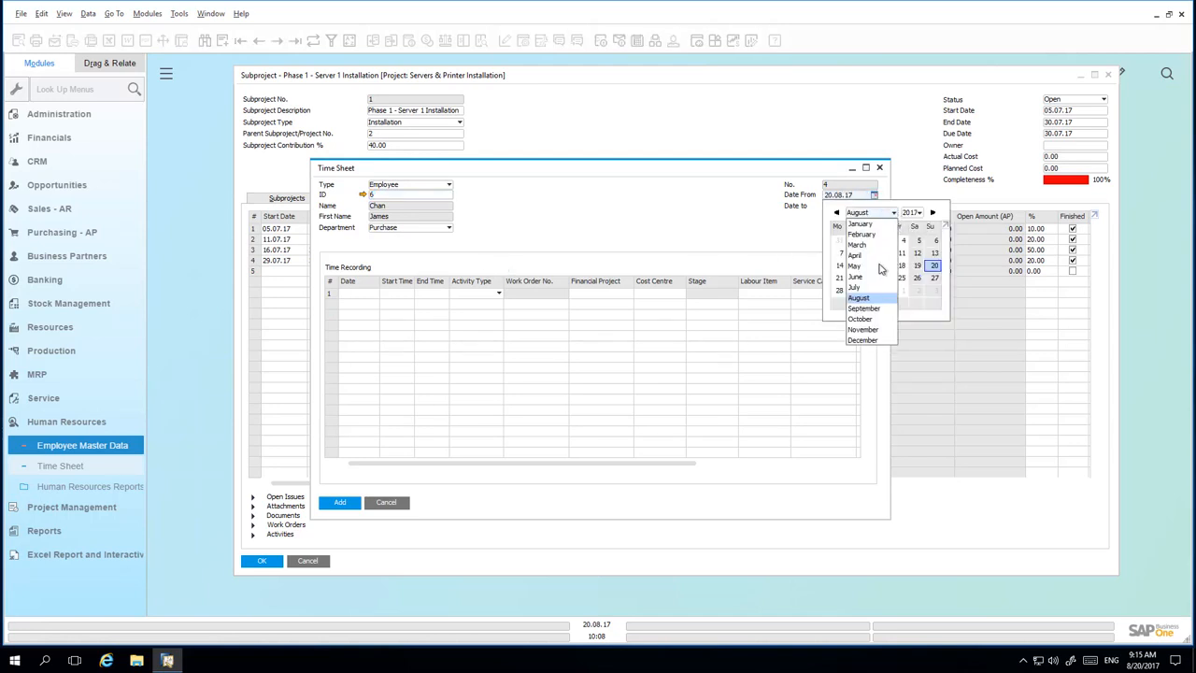
pyautogui.click(855, 286)
pyautogui.click(871, 252)
# - Set the date of the first time recording row to 07.07.17
pyautogui.click(376, 296)
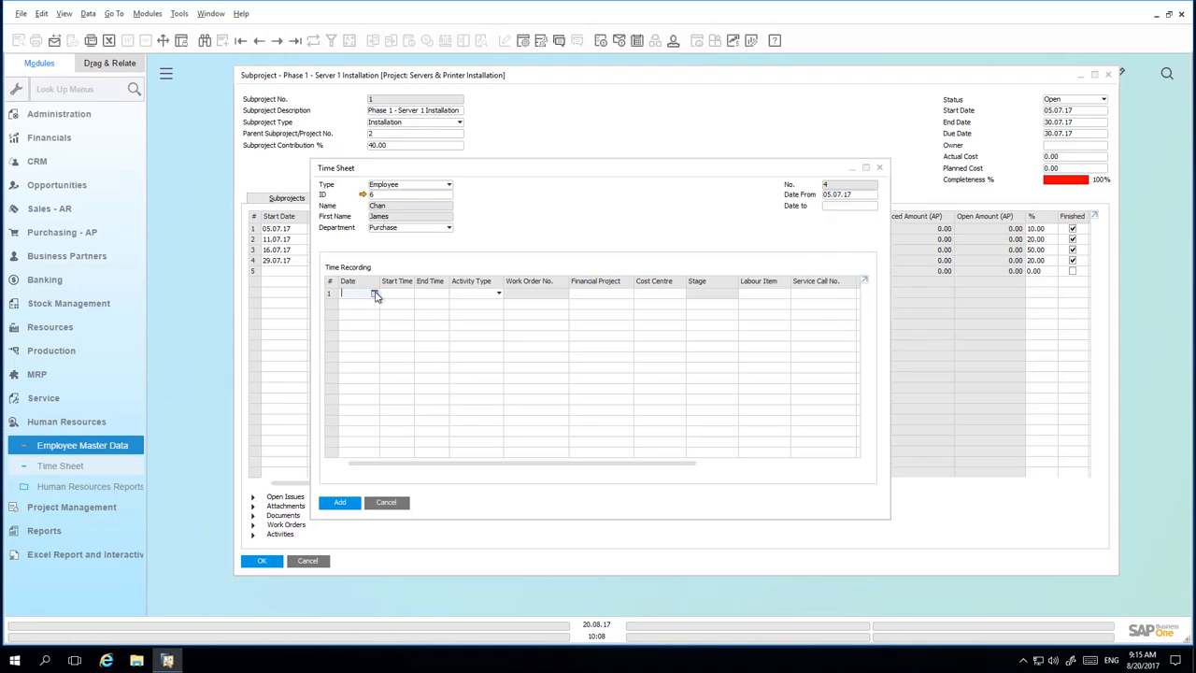
pyautogui.click(375, 295)
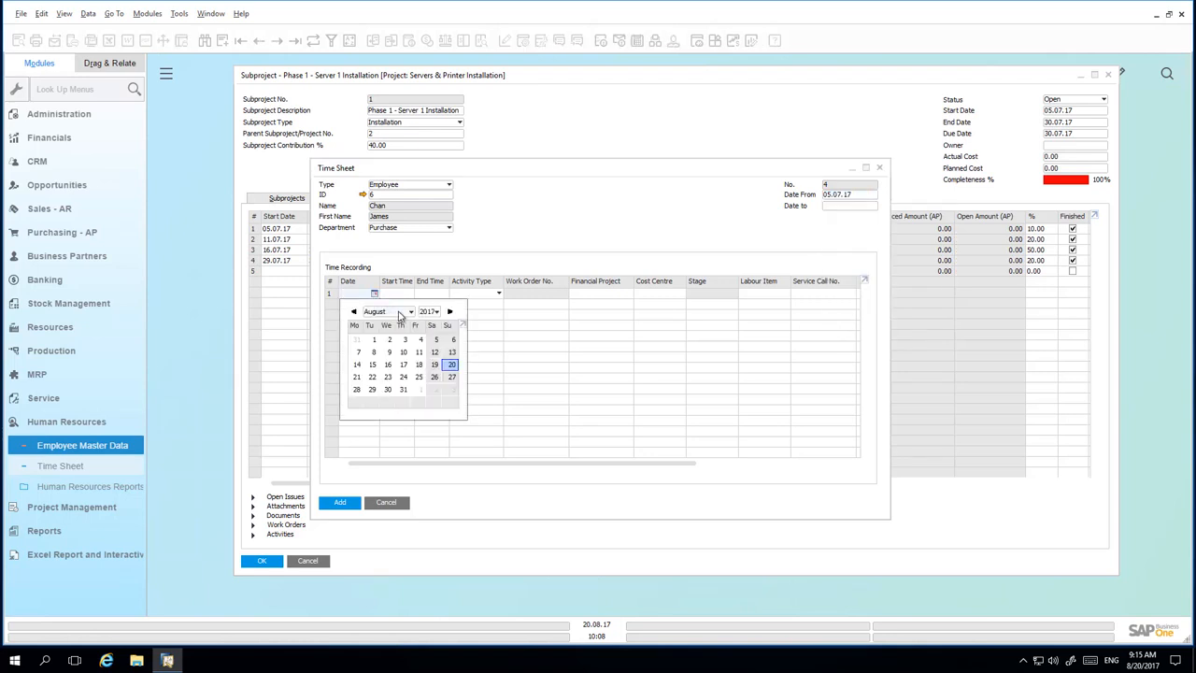
pyautogui.click(399, 316)
pyautogui.click(384, 385)
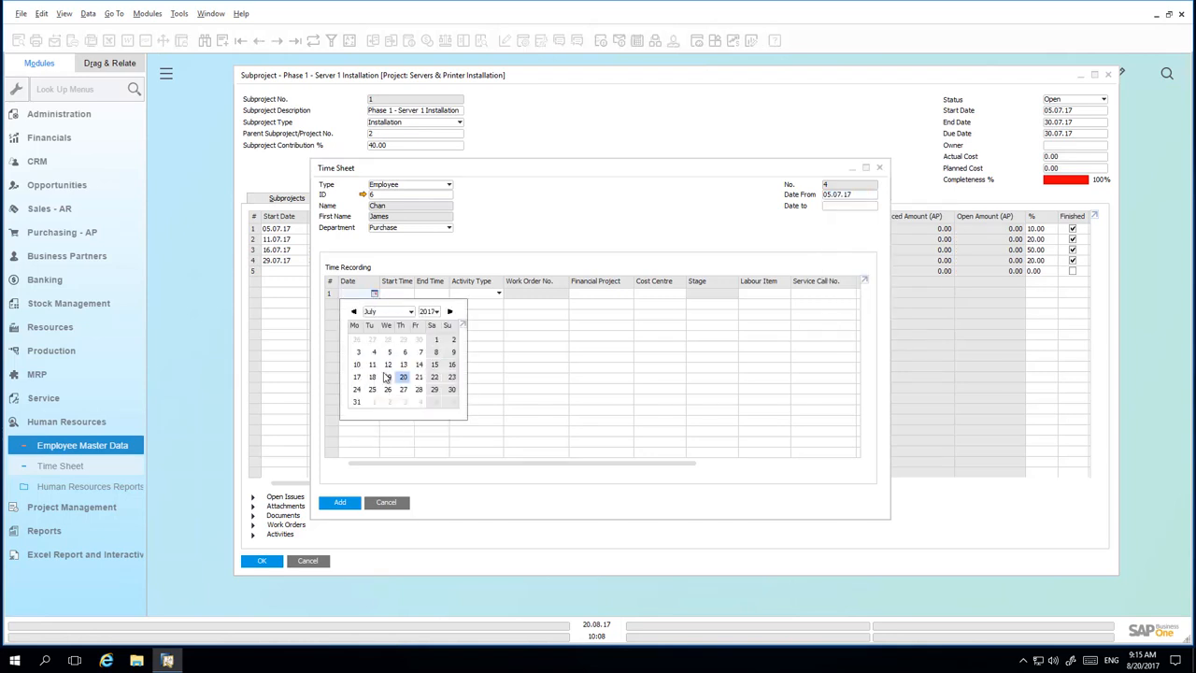
pyautogui.click(421, 352)
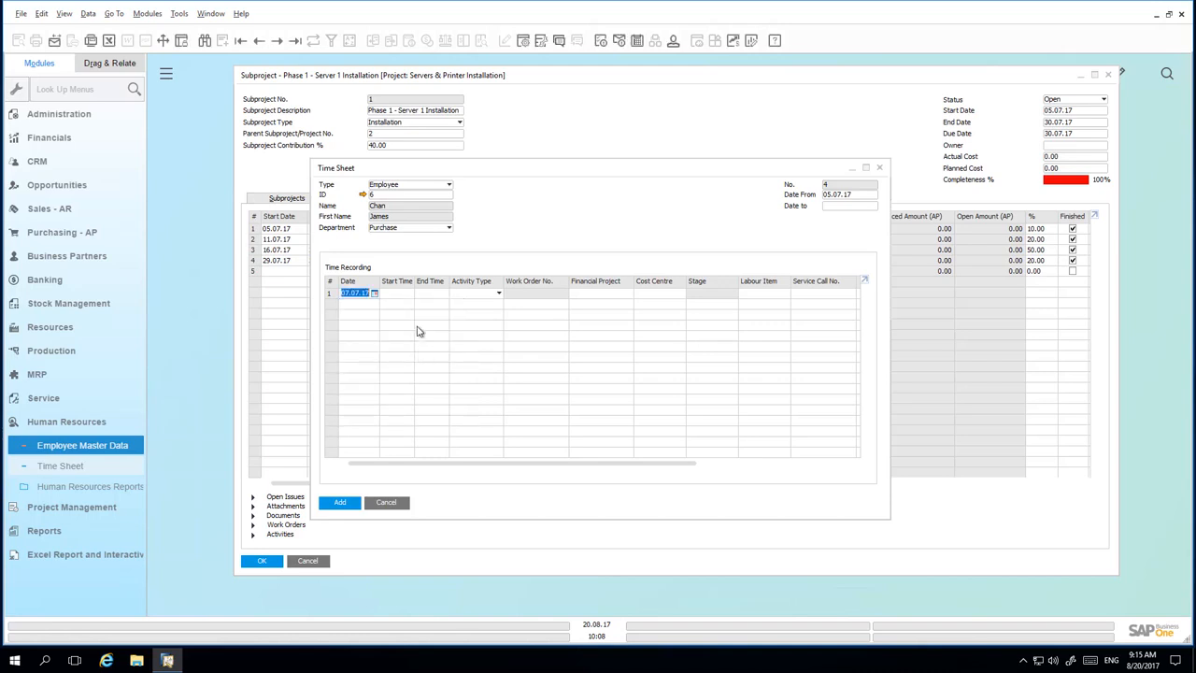
# - Enter a start time of 09:00 and an end time of 19:00 in the first time recording row
pyautogui.click(408, 297)
pyautogui.write('09')
pyautogui.write('.00')
pyautogui.press('Tab')
pyautogui.write('19.00')
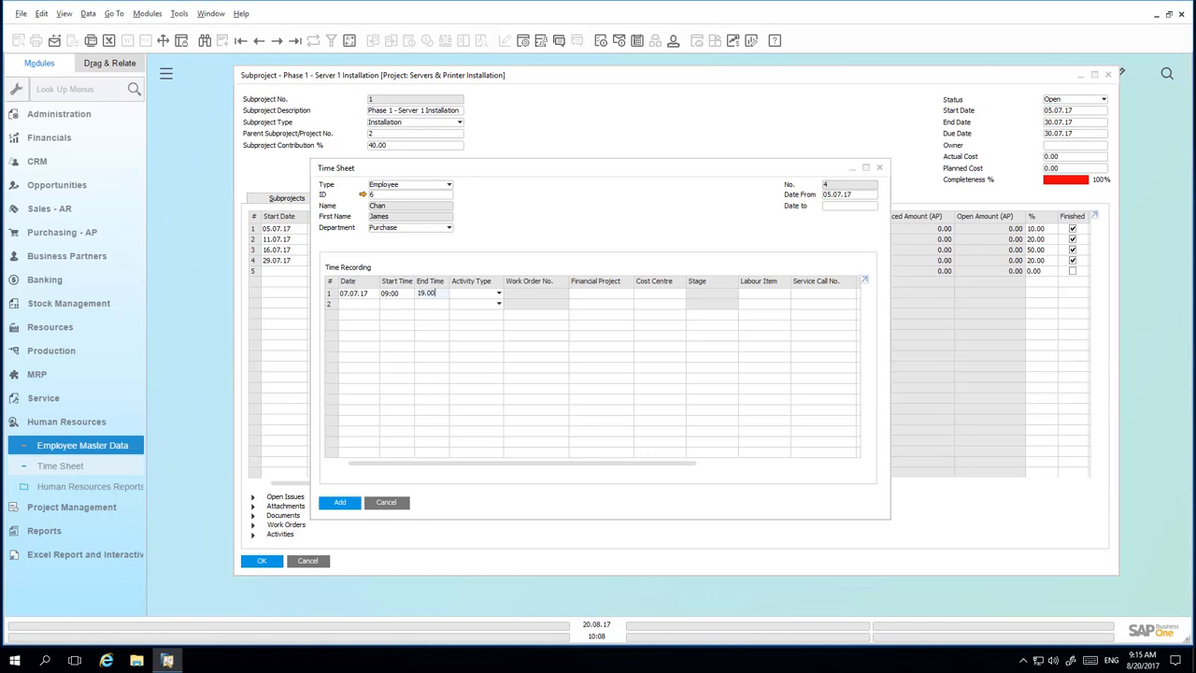
# - Assign the financial project "Servers & Printer Installation for Parameter" to the first time recording row
pyautogui.click(483, 296)
pyautogui.click(594, 295)
pyautogui.click(630, 295)
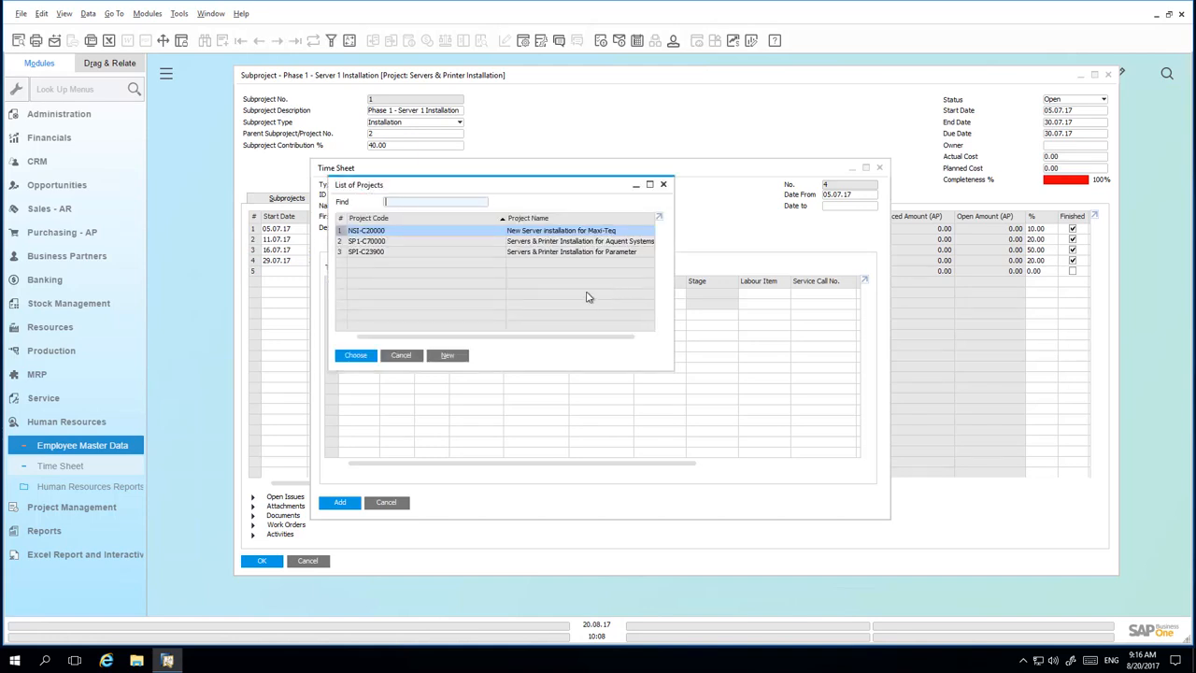
pyautogui.doubleClick(557, 252)
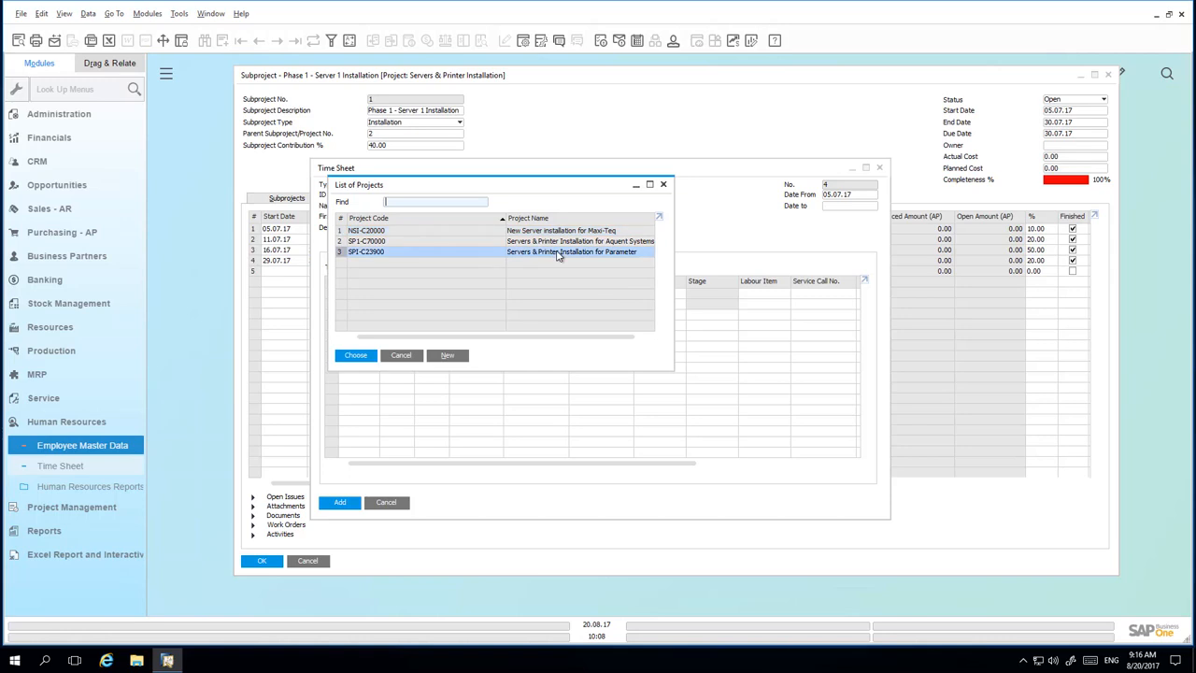
# - Show all stages of the project and assign stage (2-2) to the first time recording row
pyautogui.click(734, 295)
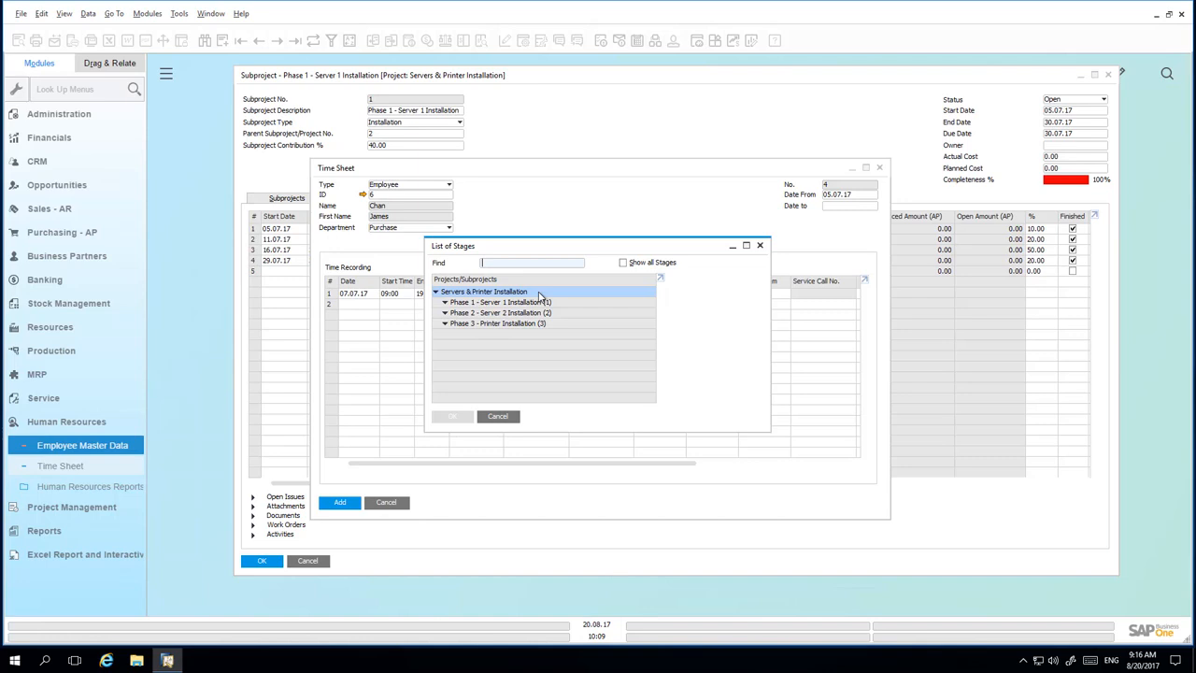
pyautogui.click(639, 263)
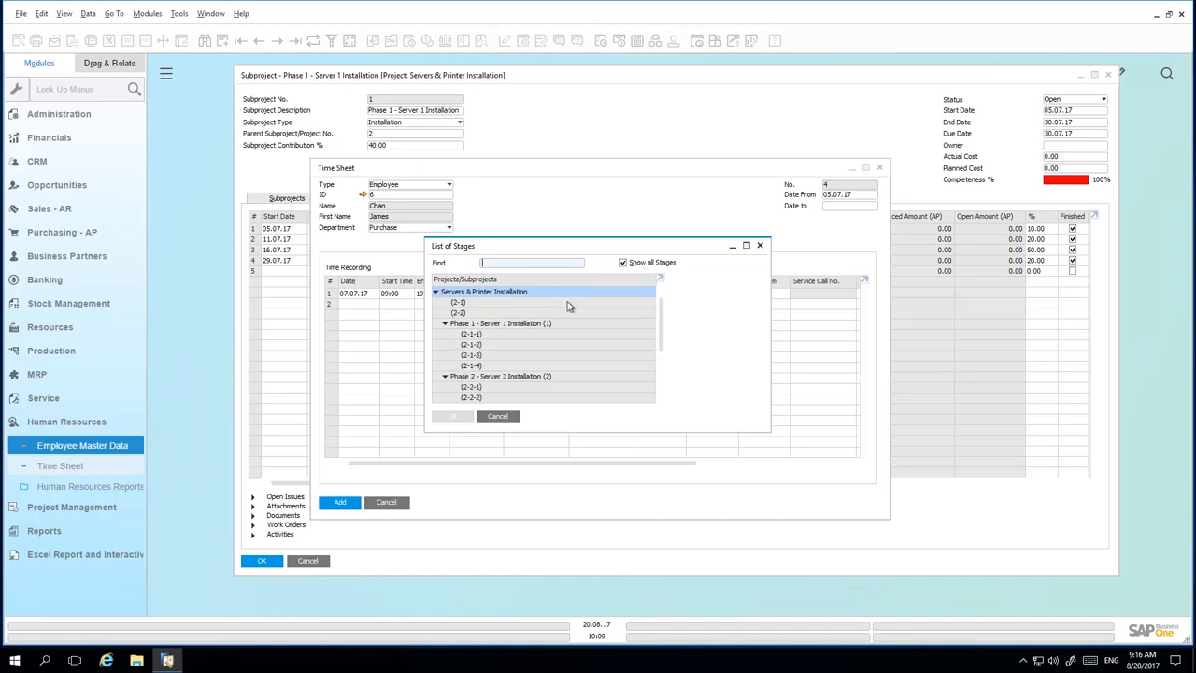
pyautogui.click(490, 314)
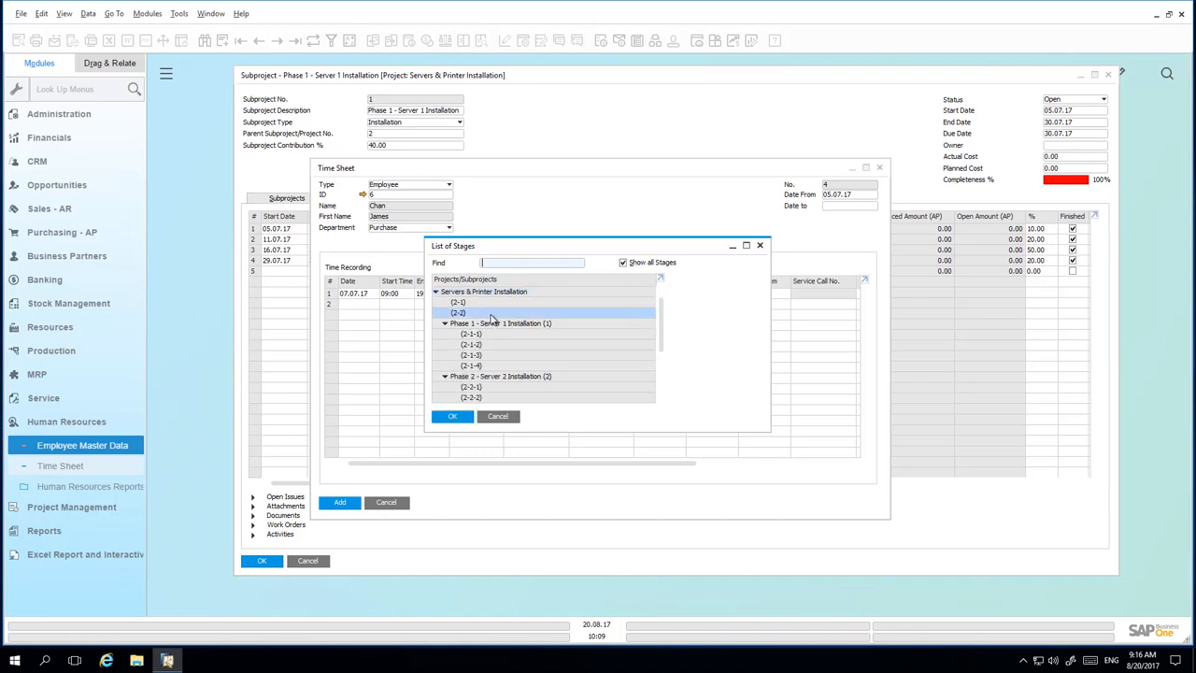
pyautogui.click(450, 418)
# - Set the row's labour item to LB0001, Daily Service Labour Charge
pyautogui.moveTo(547, 464); pyautogui.dragTo(667, 470)
pyautogui.click(597, 295)
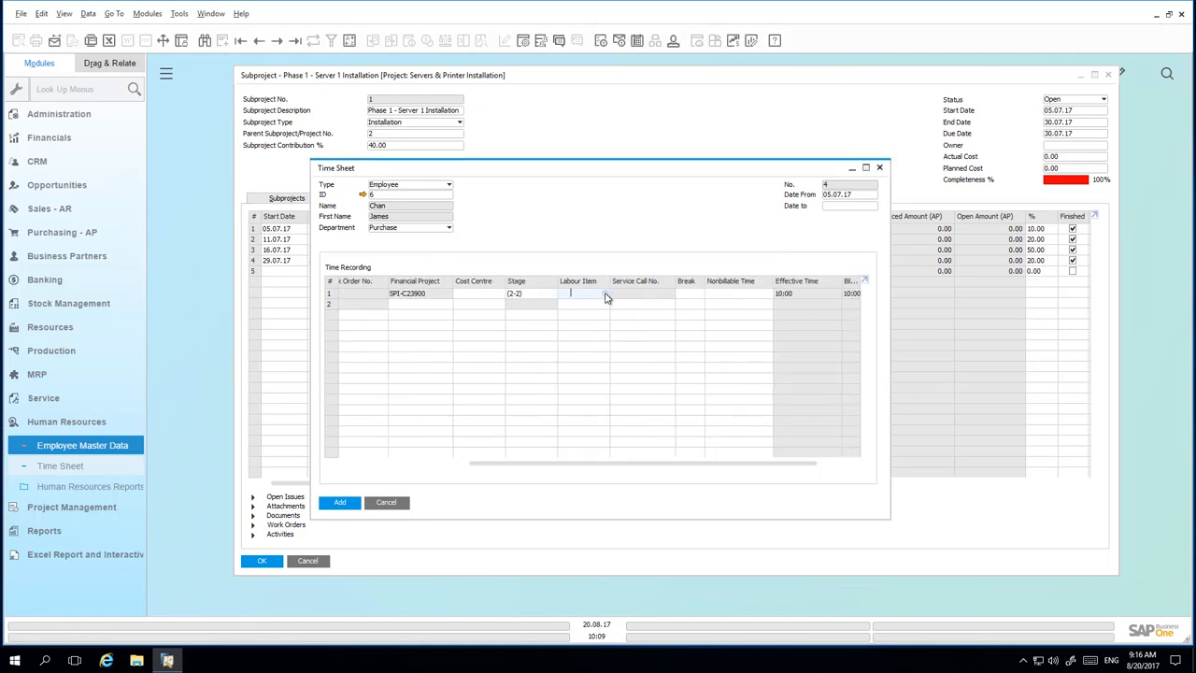
pyautogui.click(605, 294)
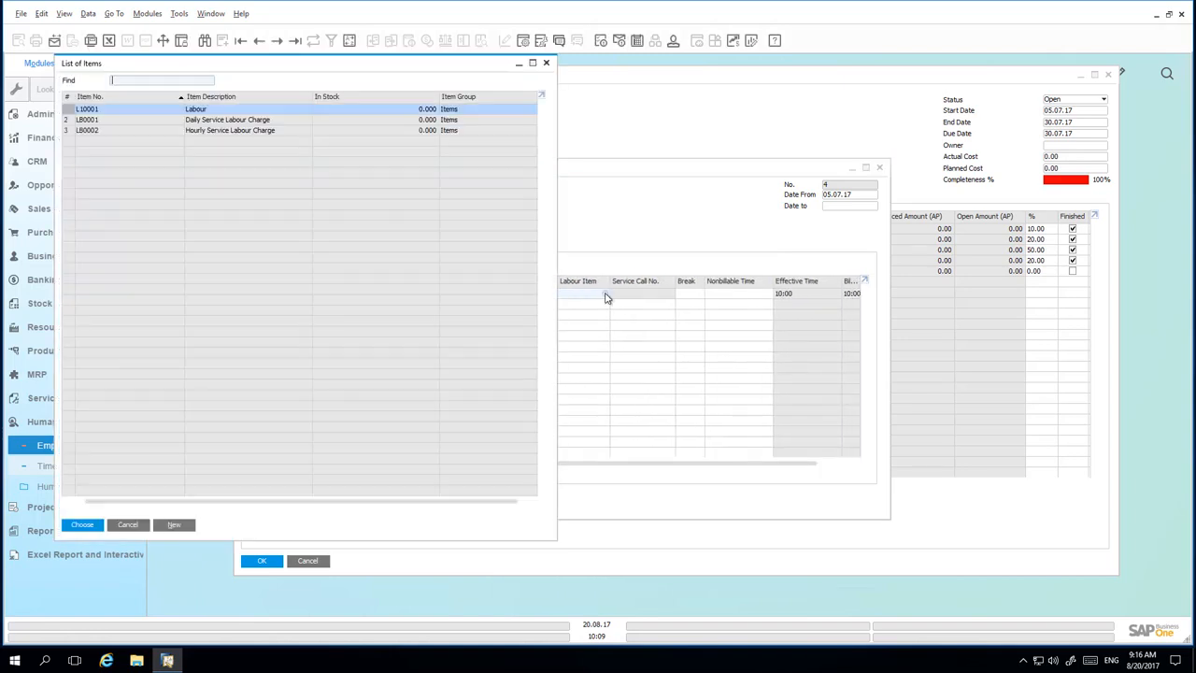
pyautogui.doubleClick(131, 121)
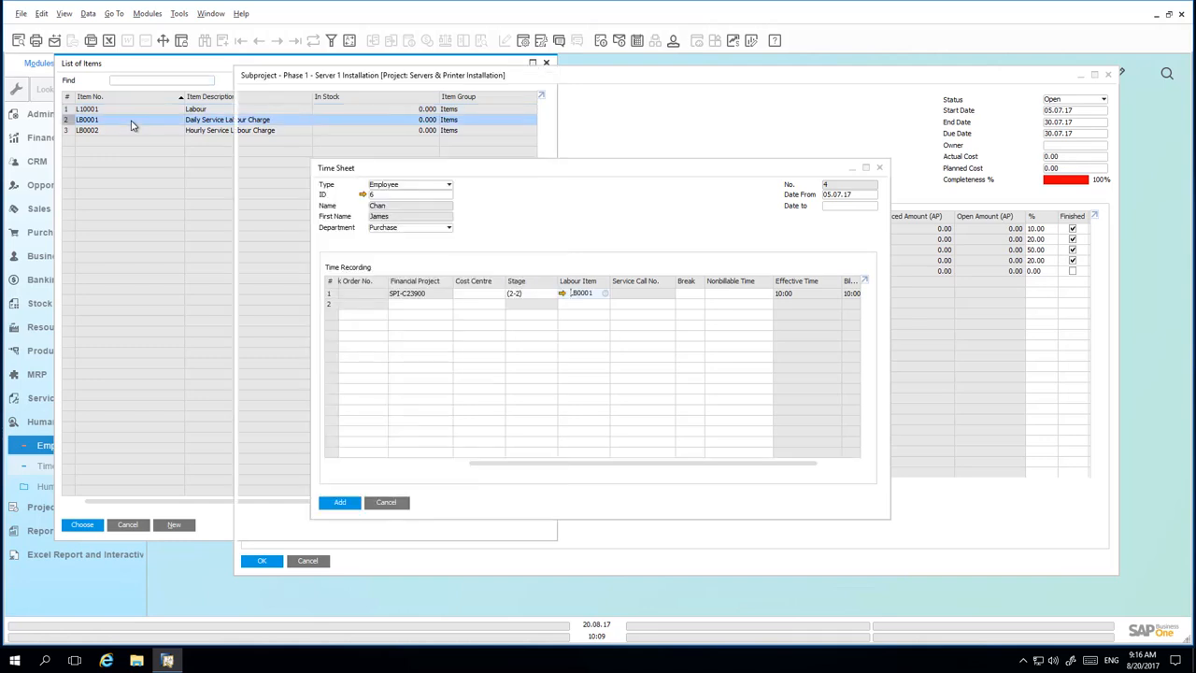
# - Add the time sheet, and close both the time sheet and the subproject to return to the project
pyautogui.click(341, 503)
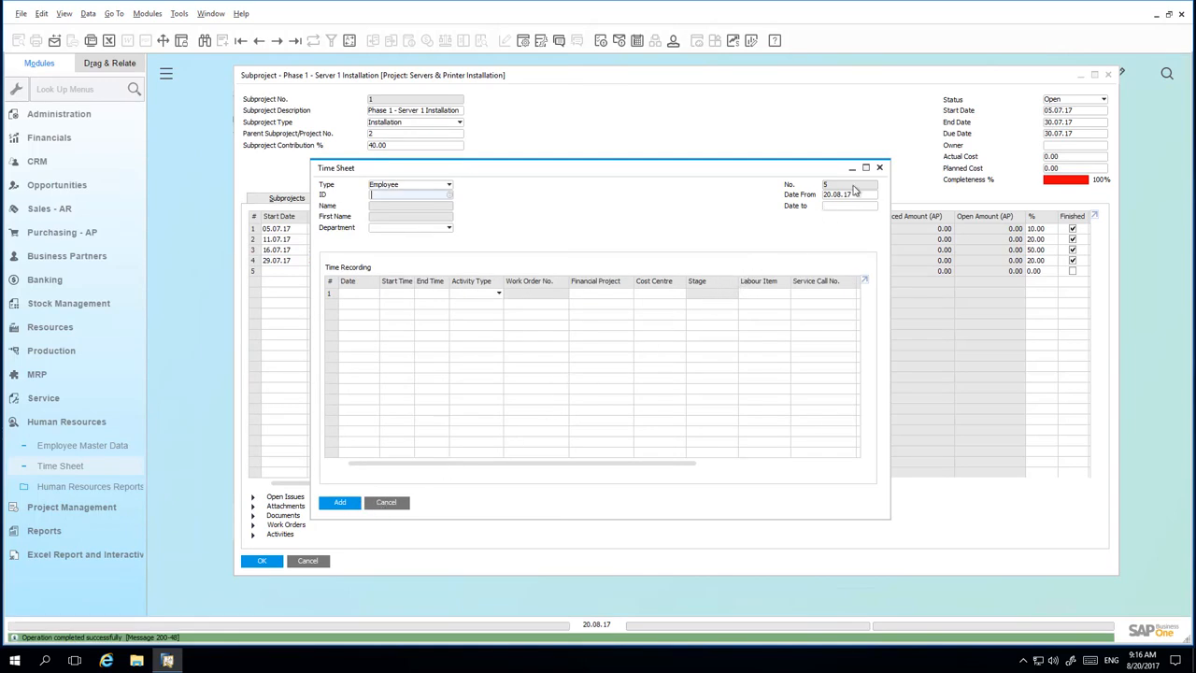
pyautogui.click(879, 168)
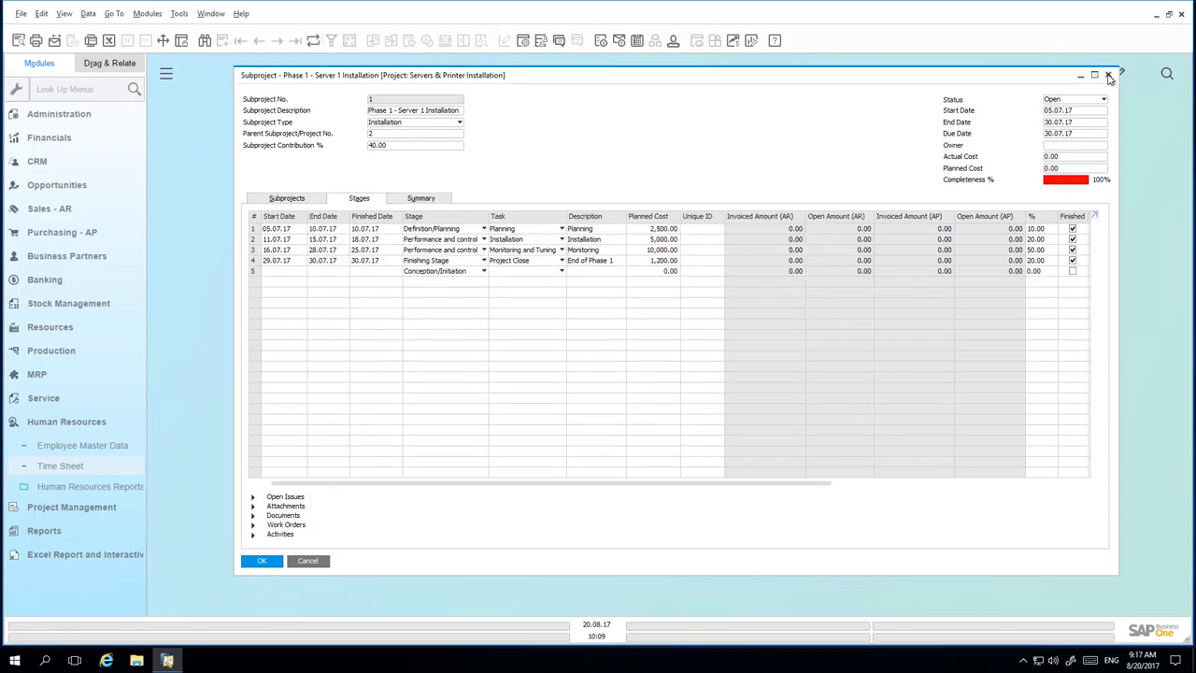
pyautogui.click(1108, 75)
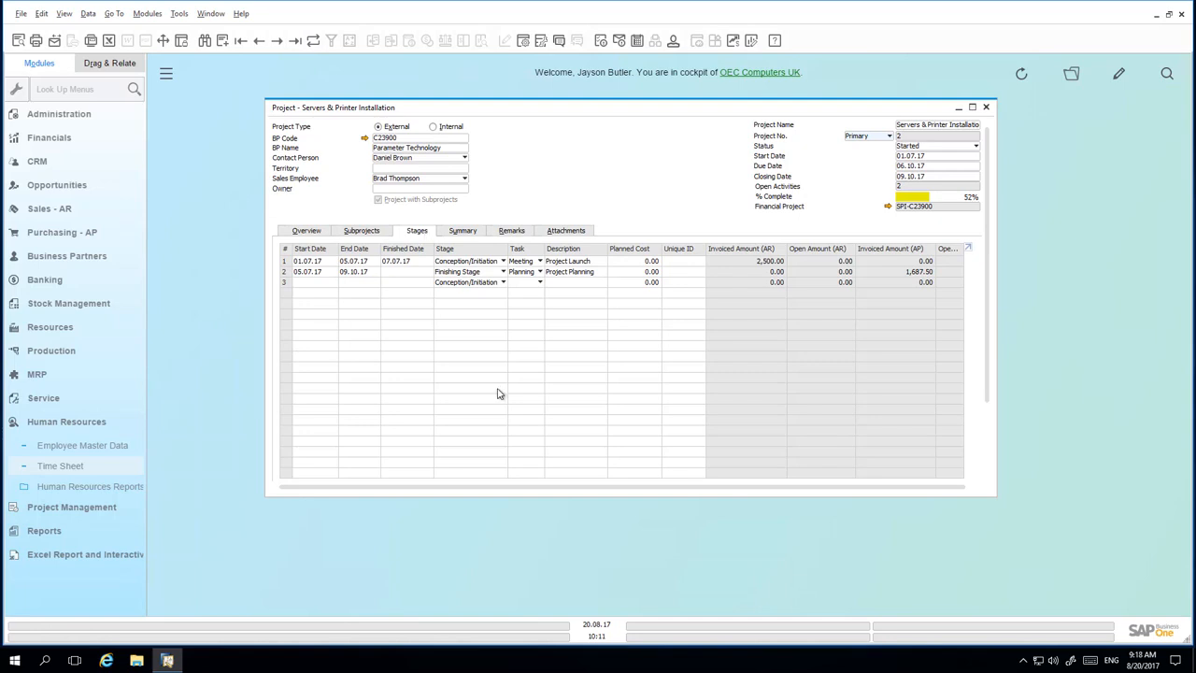
# - Run the Time Sheet Report for the project with stages and subprojects included, review its time recordings, and close it
pyautogui.rightClick(619, 198)
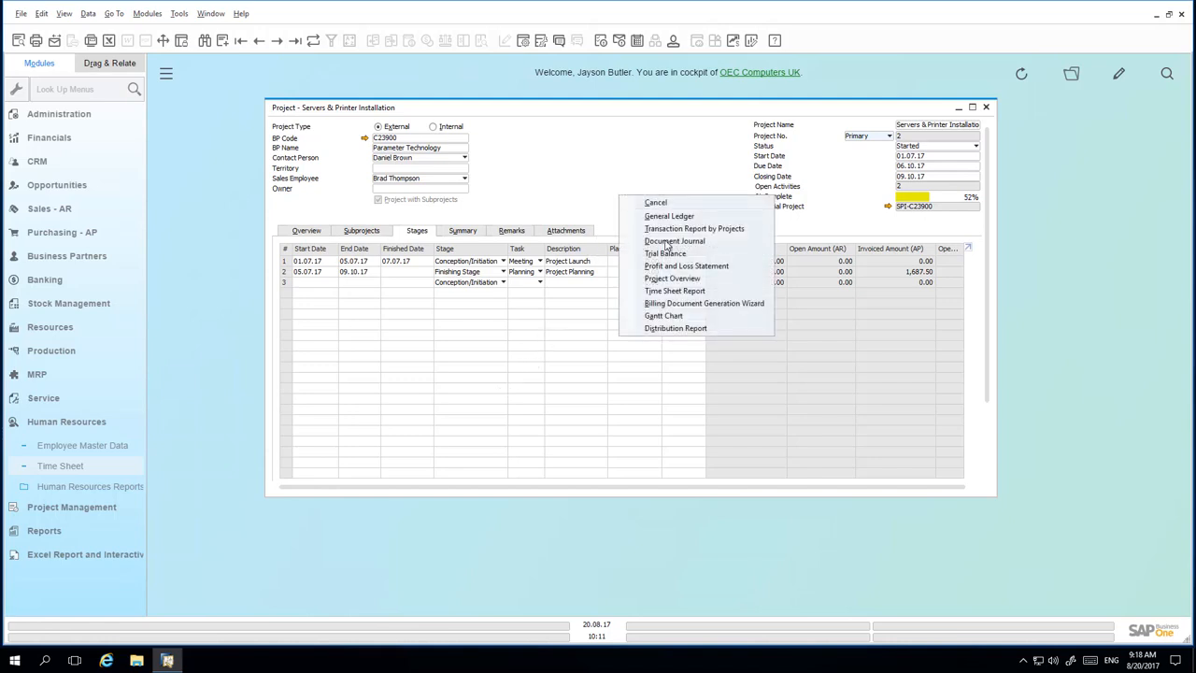
pyautogui.click(674, 291)
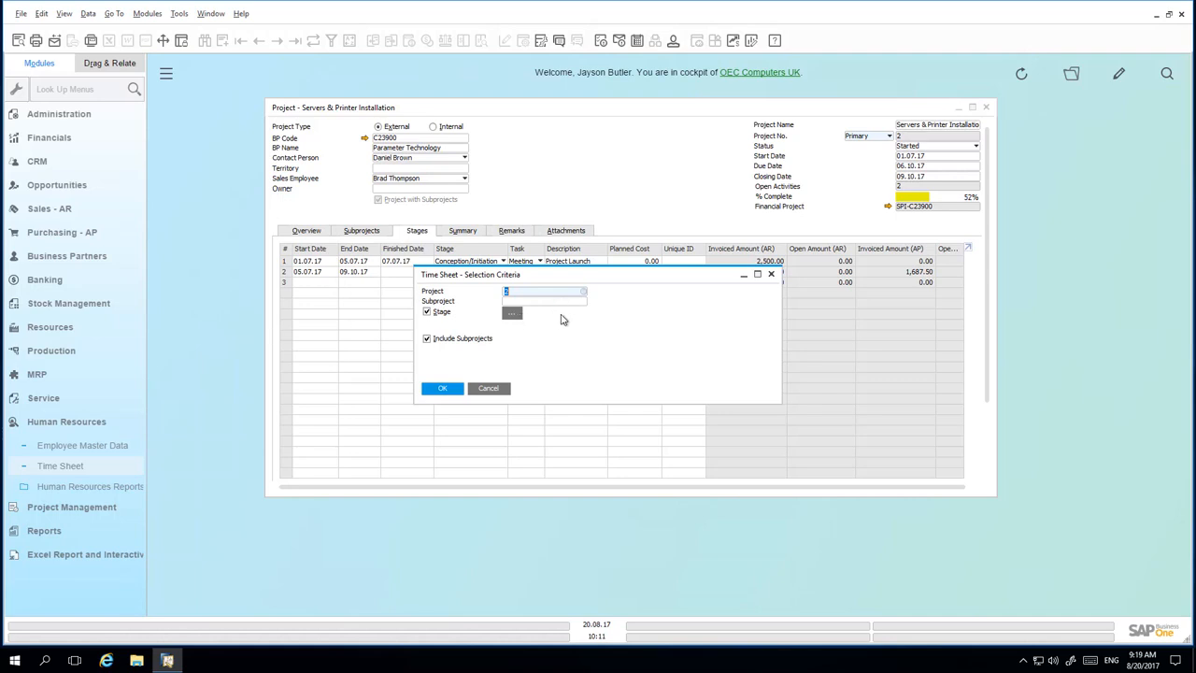
pyautogui.click(451, 390)
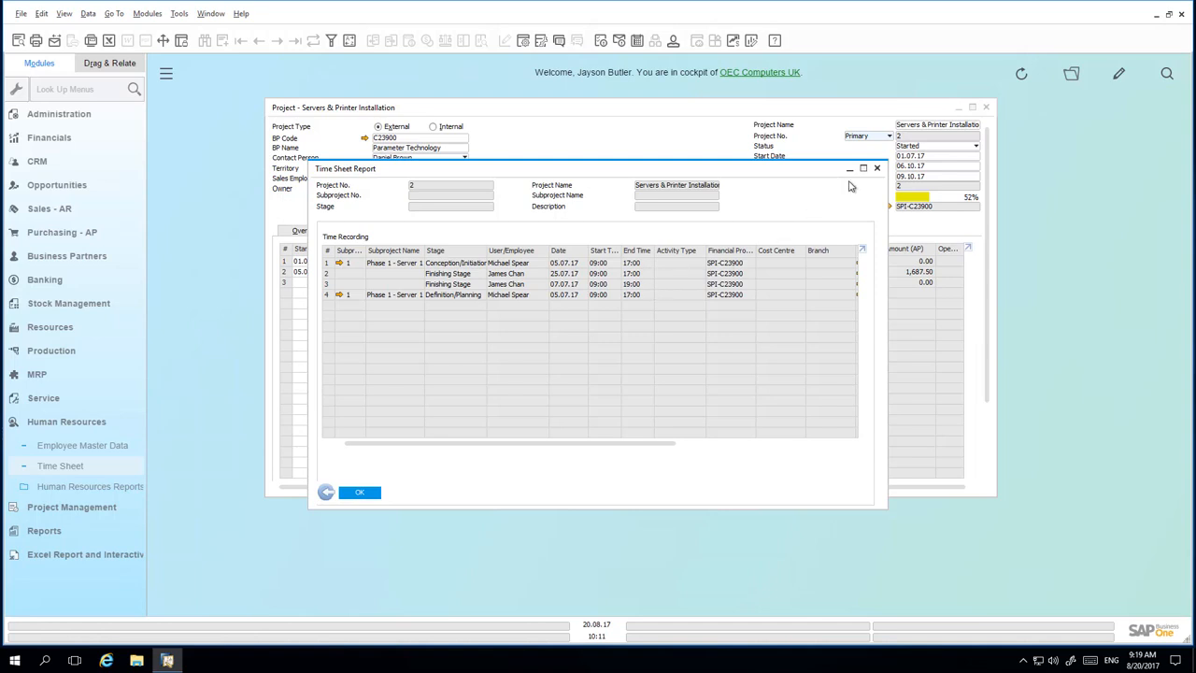
pyautogui.click(876, 168)
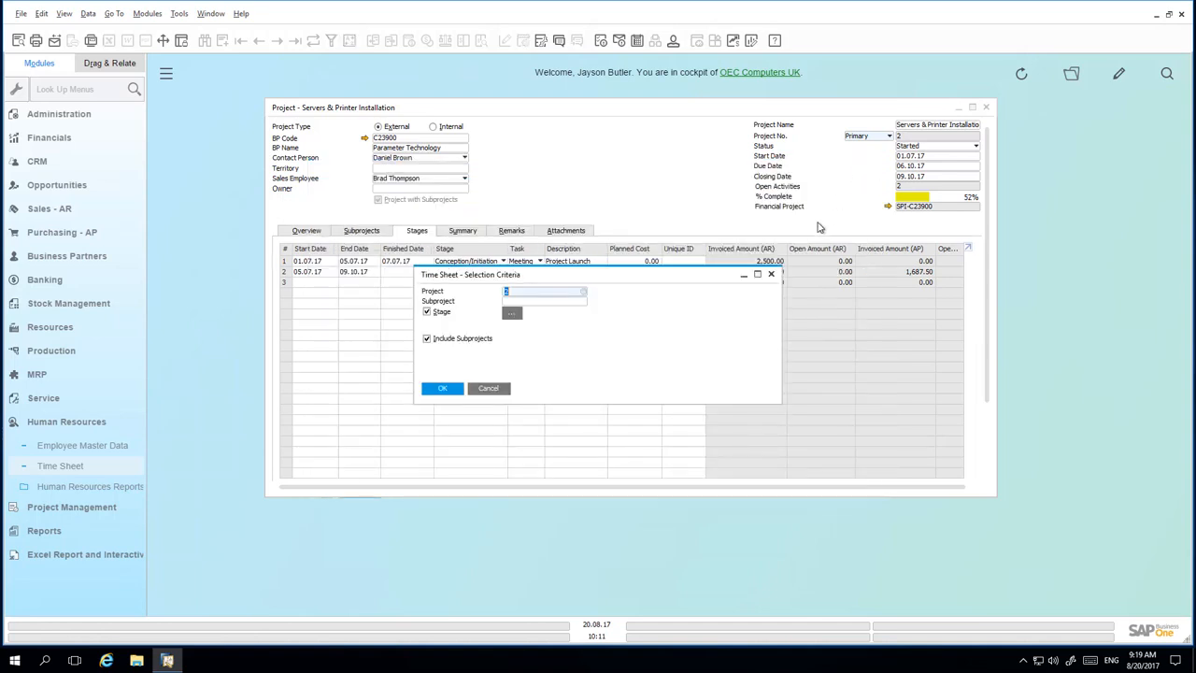
pyautogui.click(771, 275)
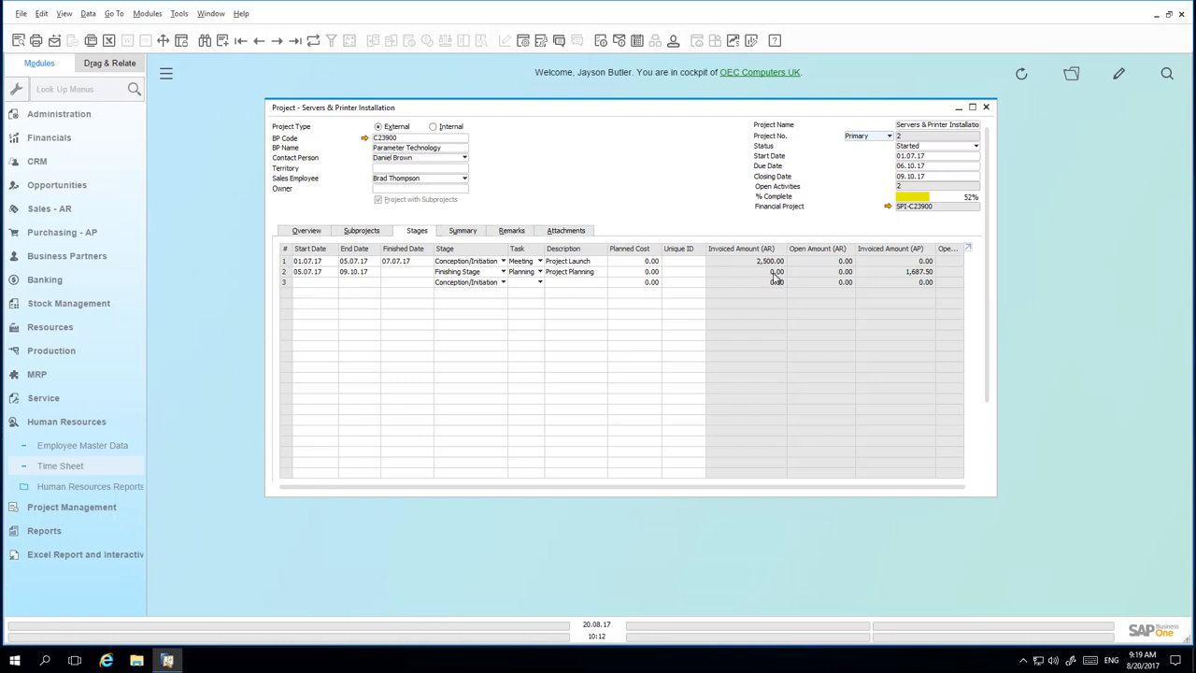
# - Start a new CRM activity, set its kind to Task and its type to Project meeting
pyautogui.click(42, 164)
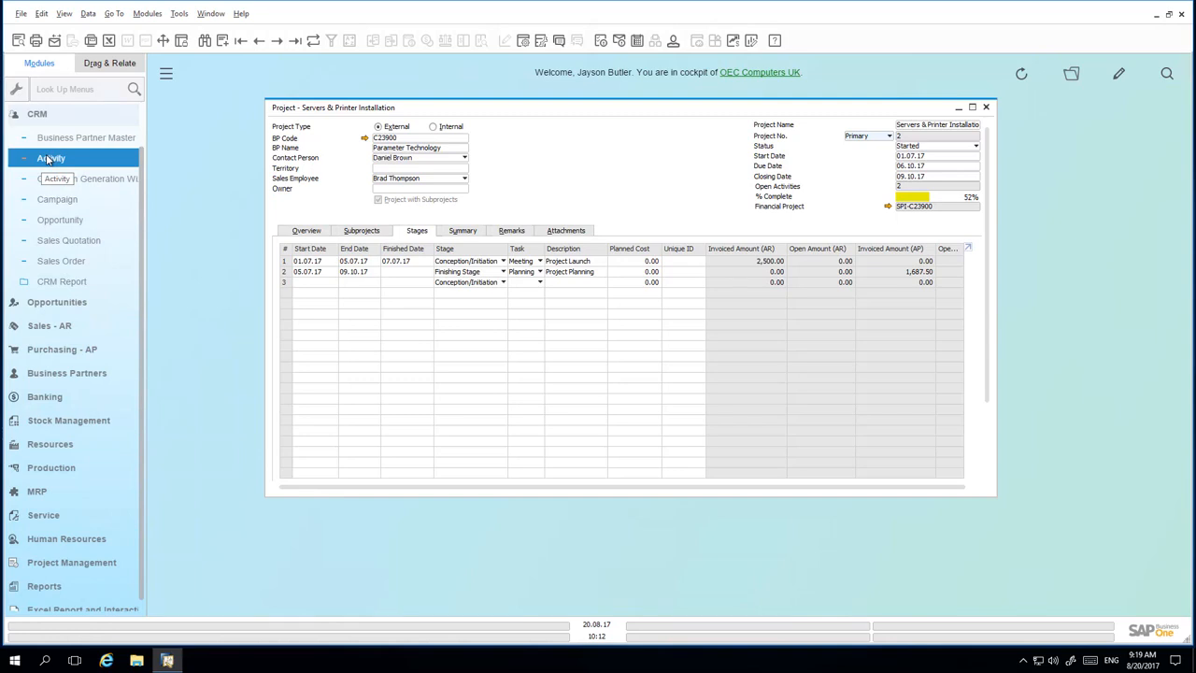
pyautogui.click(49, 158)
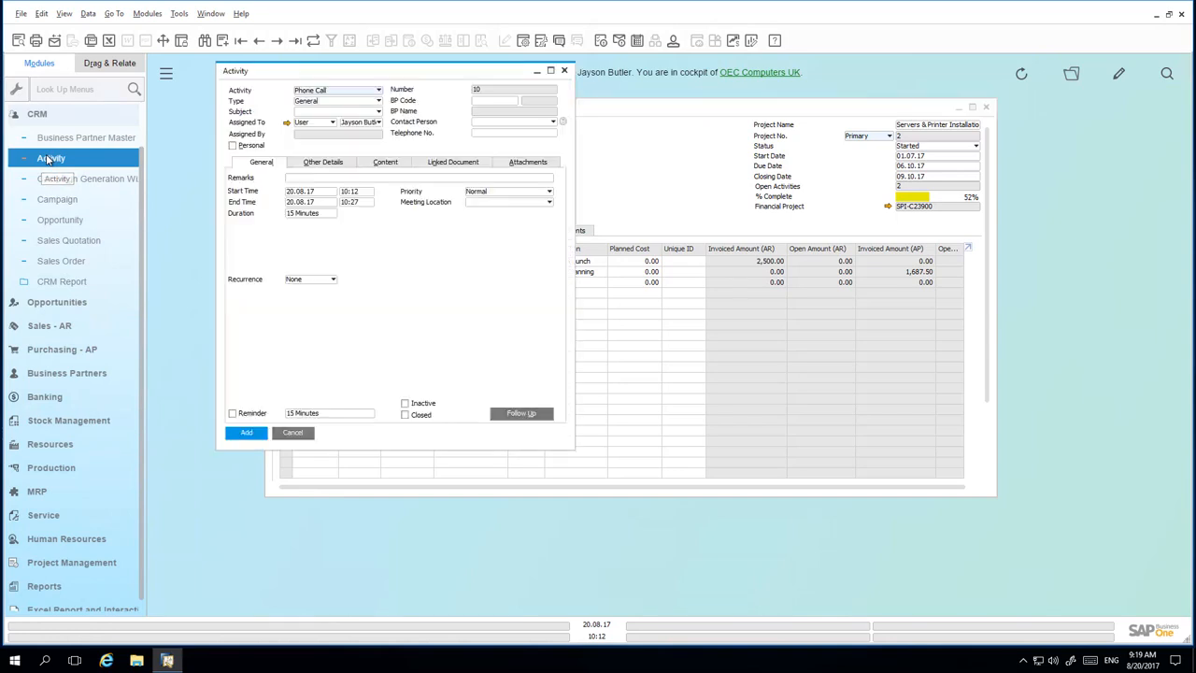
pyautogui.click(364, 90)
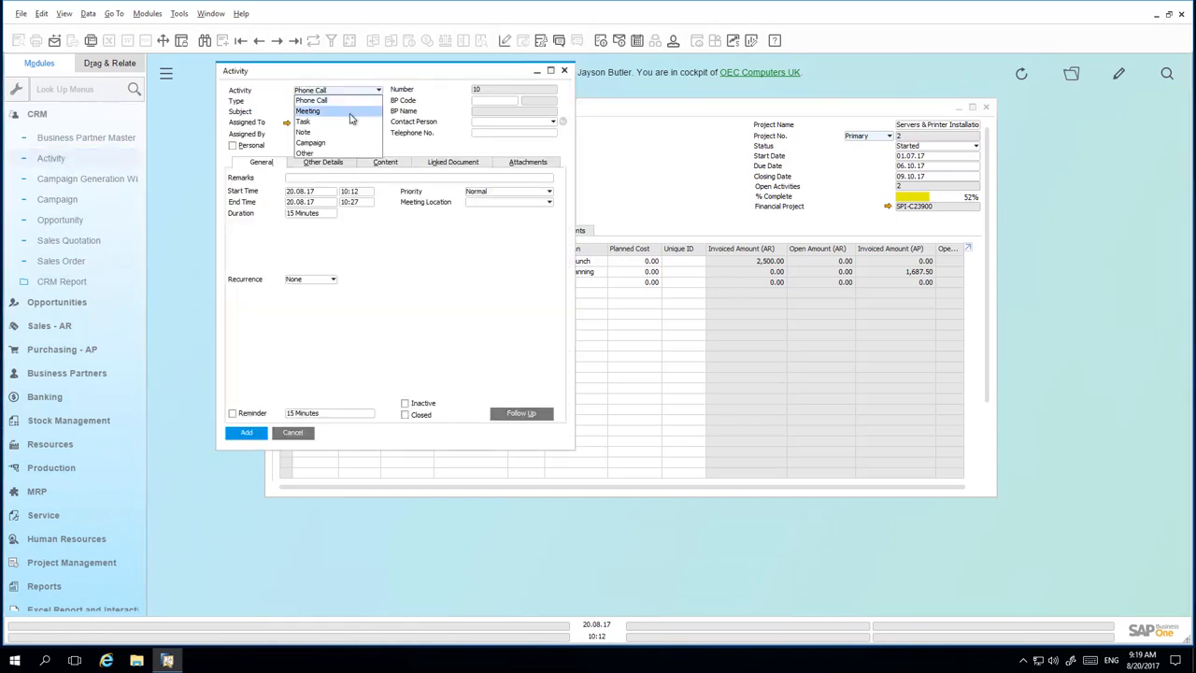
pyautogui.click(352, 122)
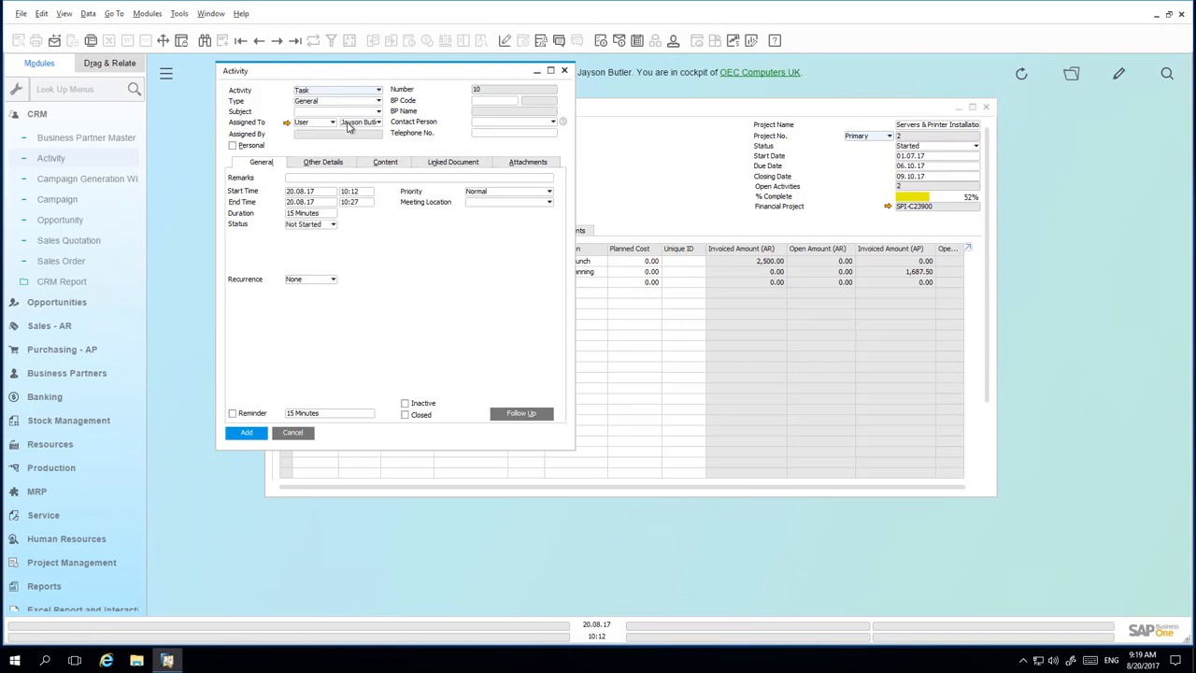
pyautogui.click(344, 105)
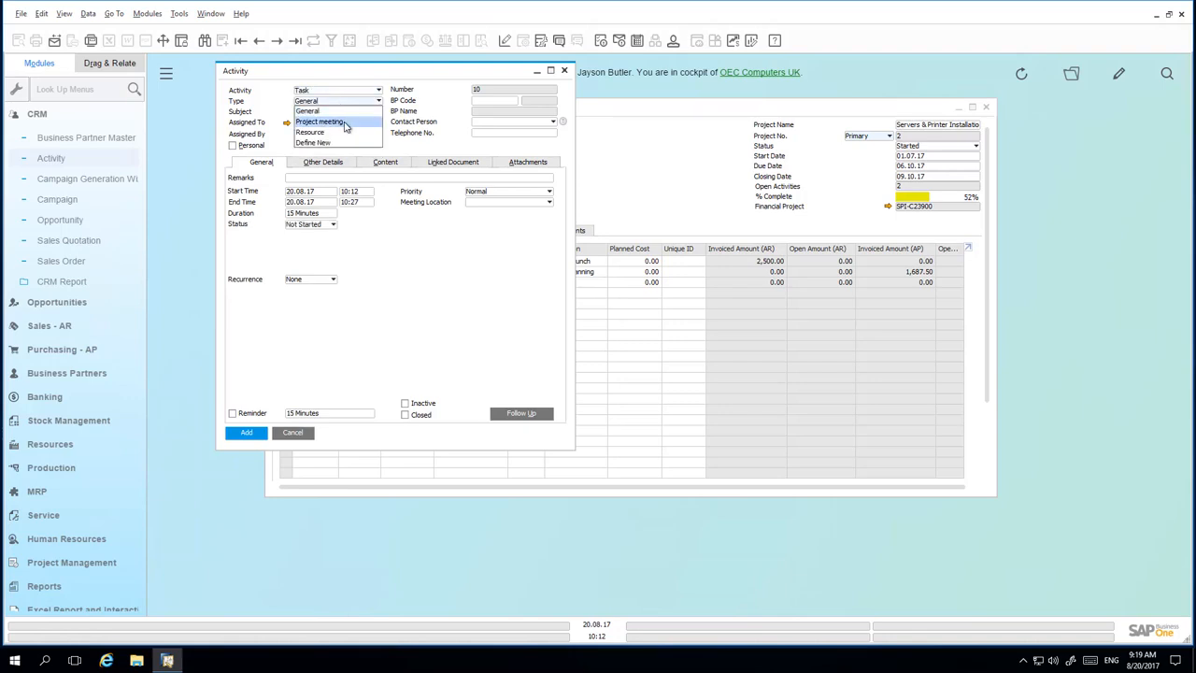
pyautogui.click(345, 123)
# - Select Parameter Technology as the activity's business partner
pyautogui.click(502, 101)
pyautogui.click(514, 101)
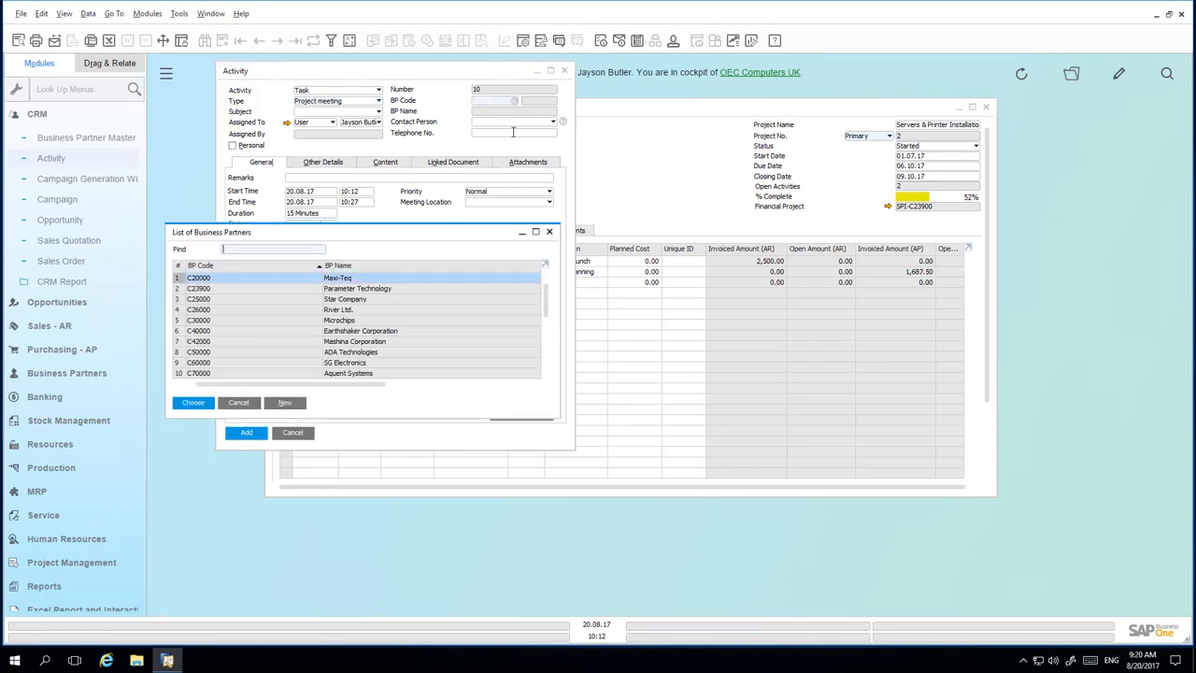
pyautogui.doubleClick(416, 293)
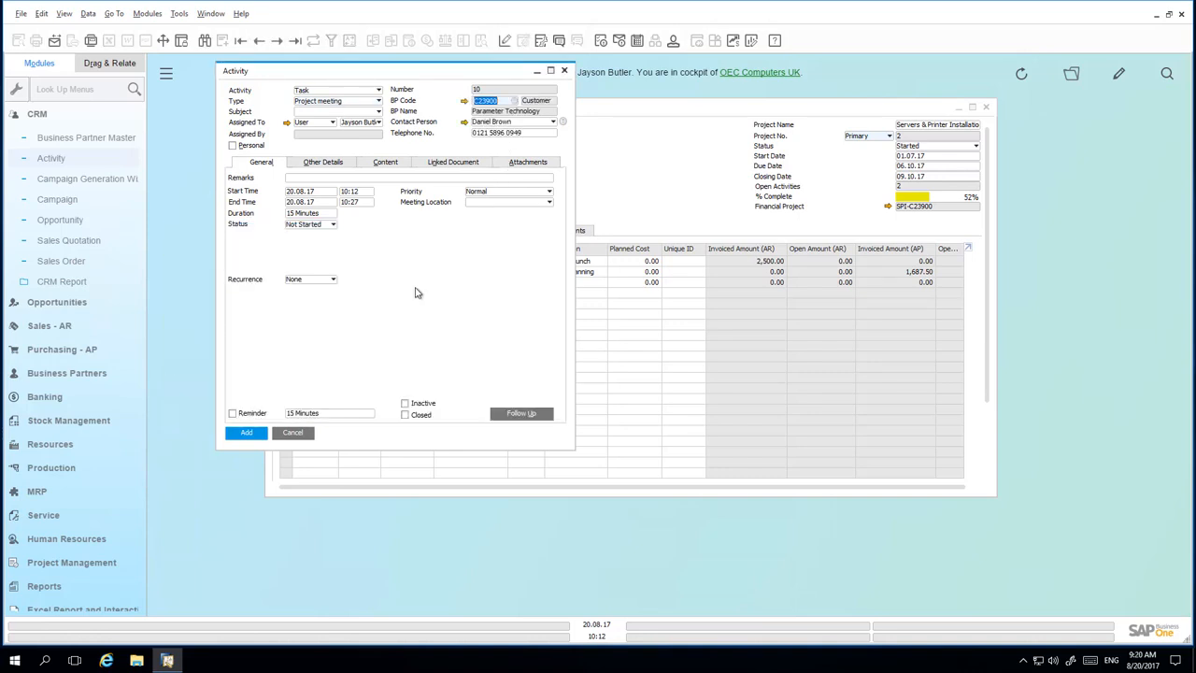
# - Assign the Senior Technician resource in the activity's other details
pyautogui.click(329, 163)
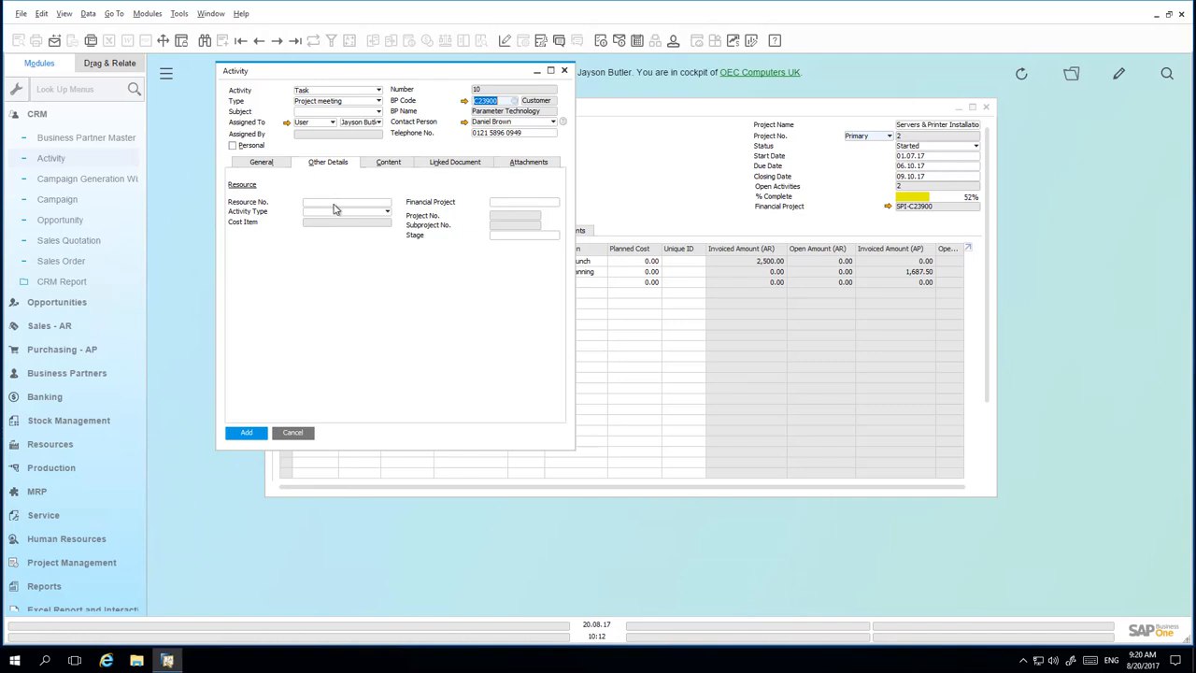
pyautogui.click(336, 203)
pyautogui.click(388, 205)
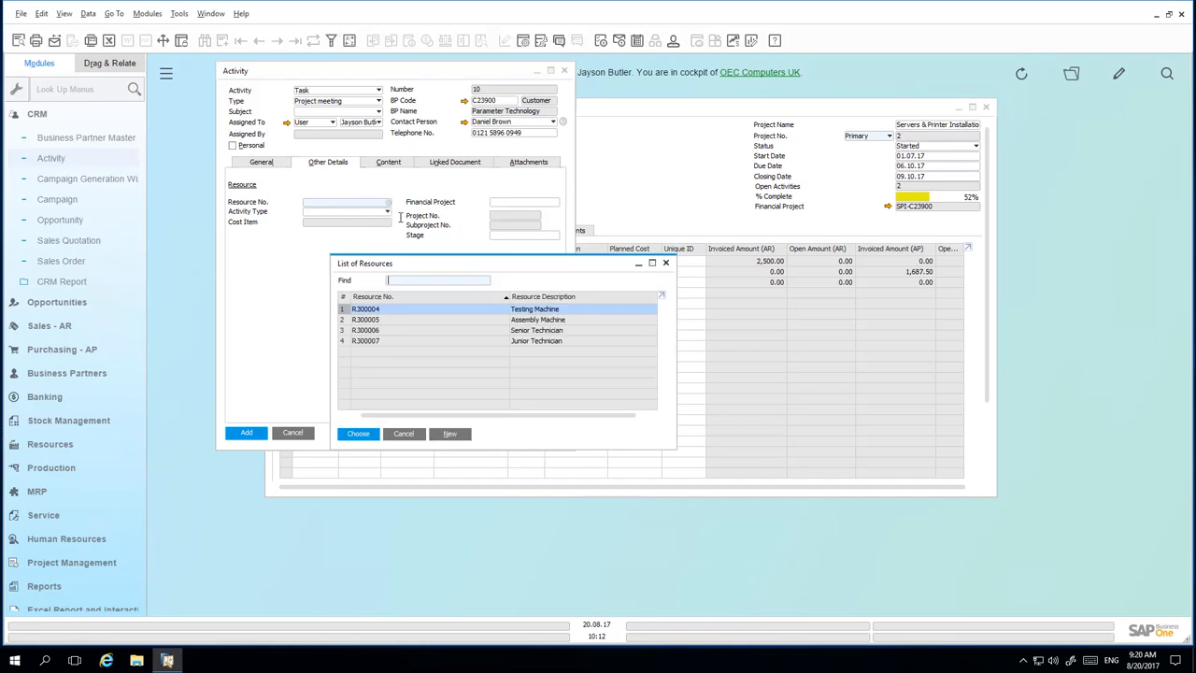
pyautogui.doubleClick(568, 335)
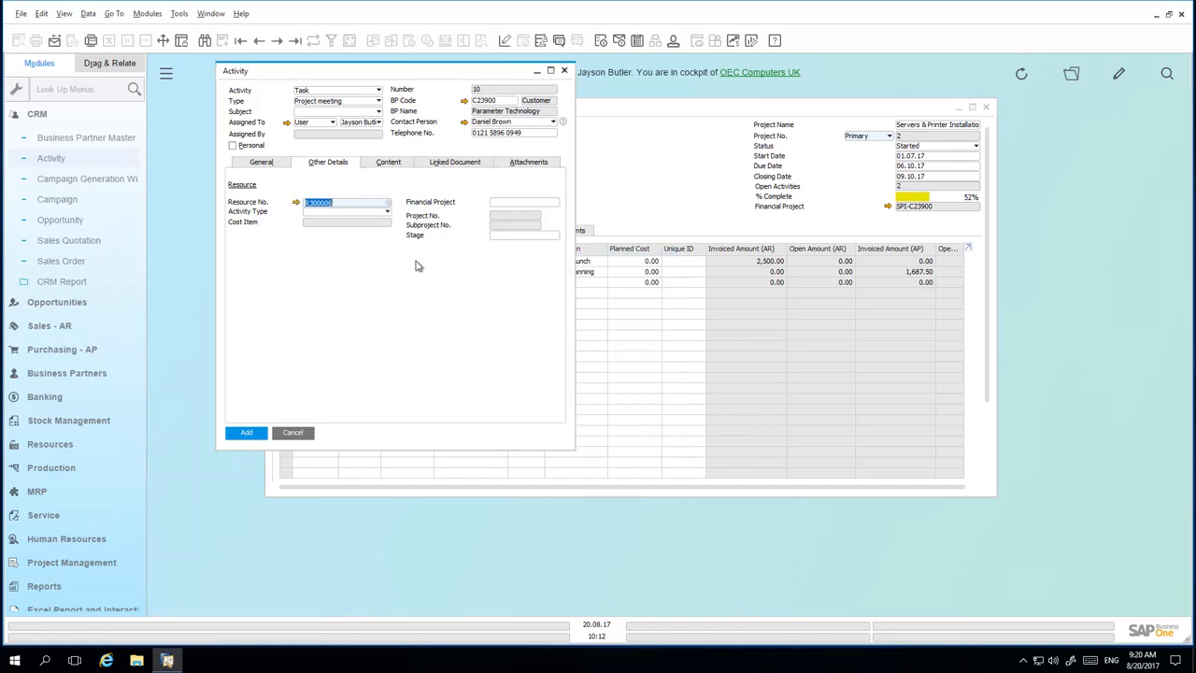
pyautogui.click(389, 214)
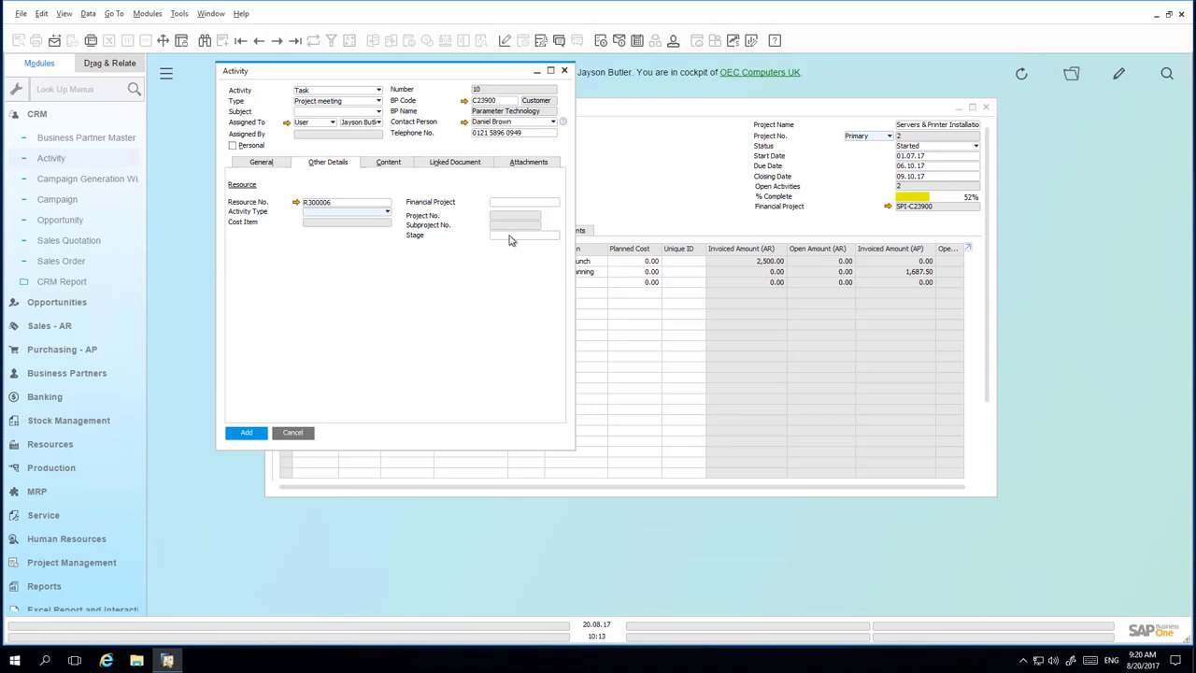
# - Link the activity to the financial project SPI-C23900
pyautogui.click(529, 205)
pyautogui.click(555, 206)
pyautogui.doubleClick(607, 253)
# - Show all stages, assign stage (2-2) to the activity, and add the activity before closing its form
pyautogui.click(555, 235)
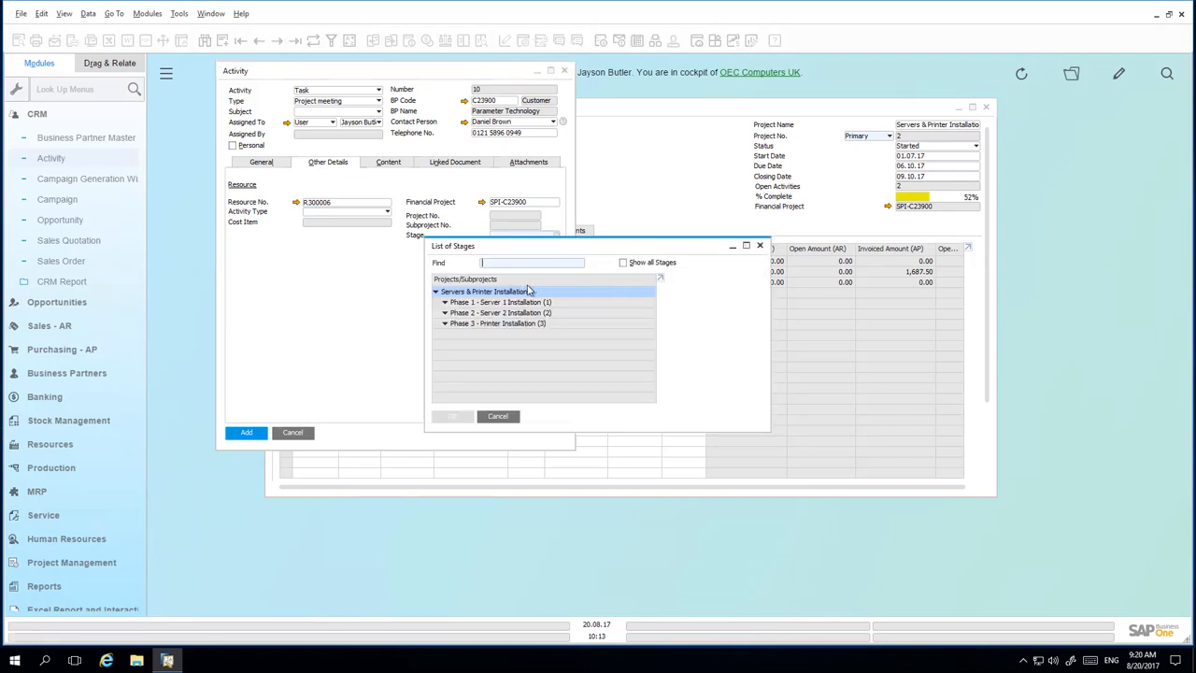
pyautogui.click(632, 264)
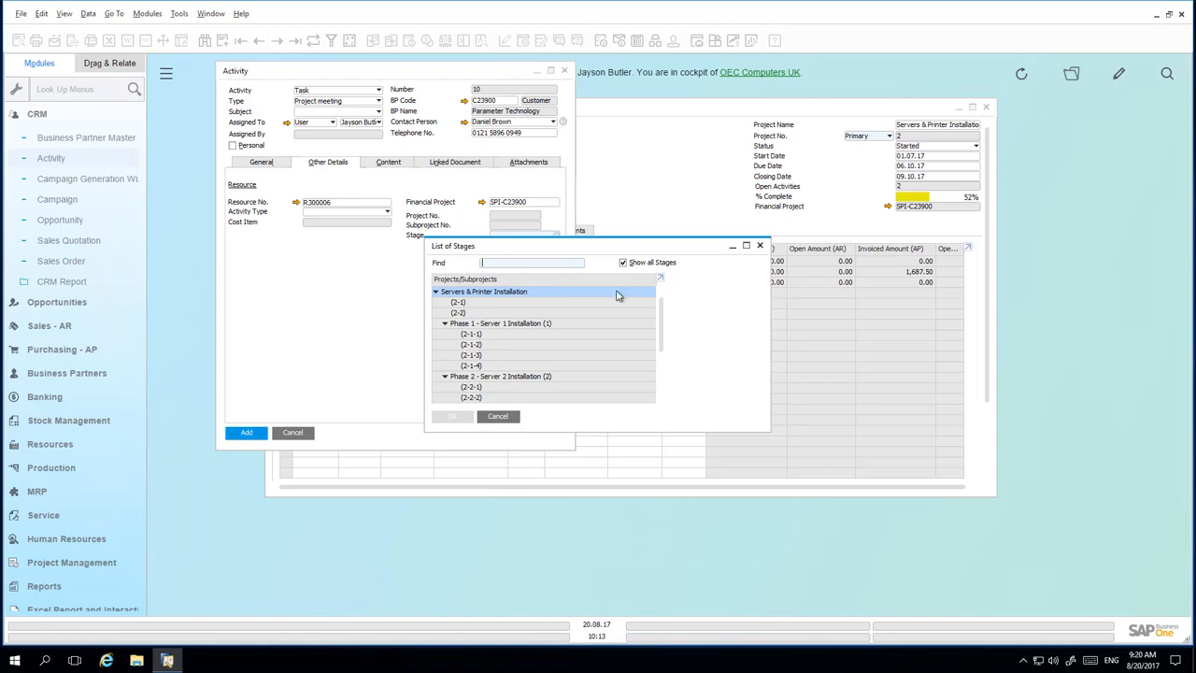
pyautogui.click(501, 316)
pyautogui.click(452, 415)
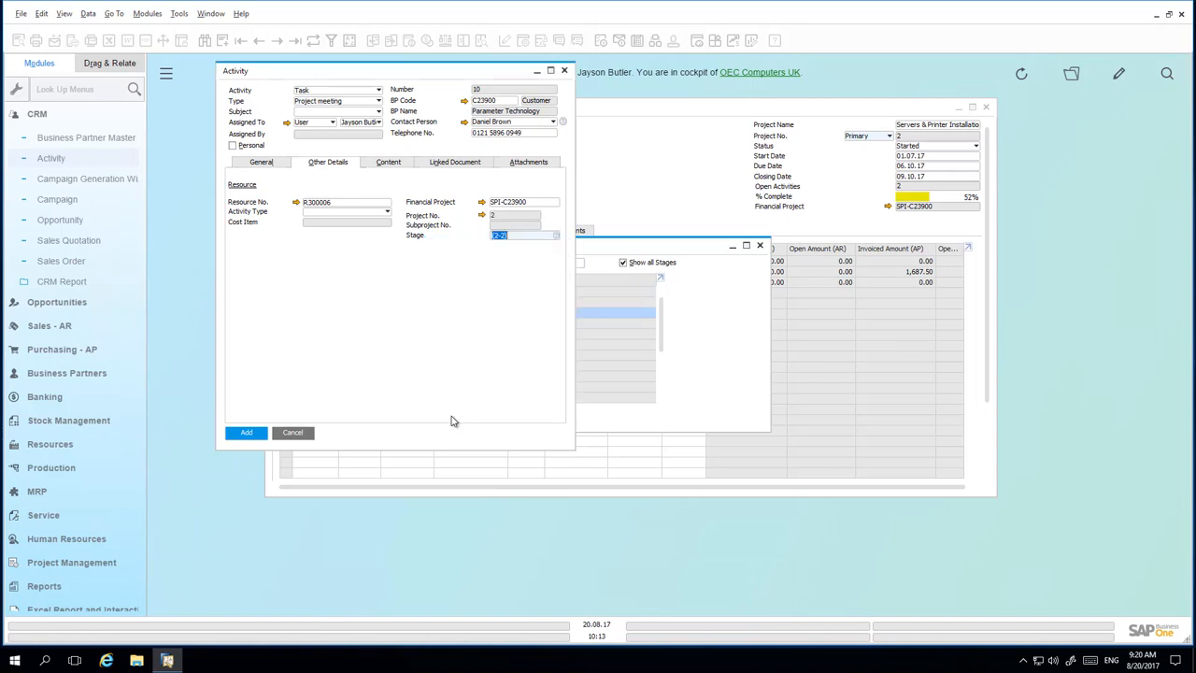
pyautogui.click(247, 436)
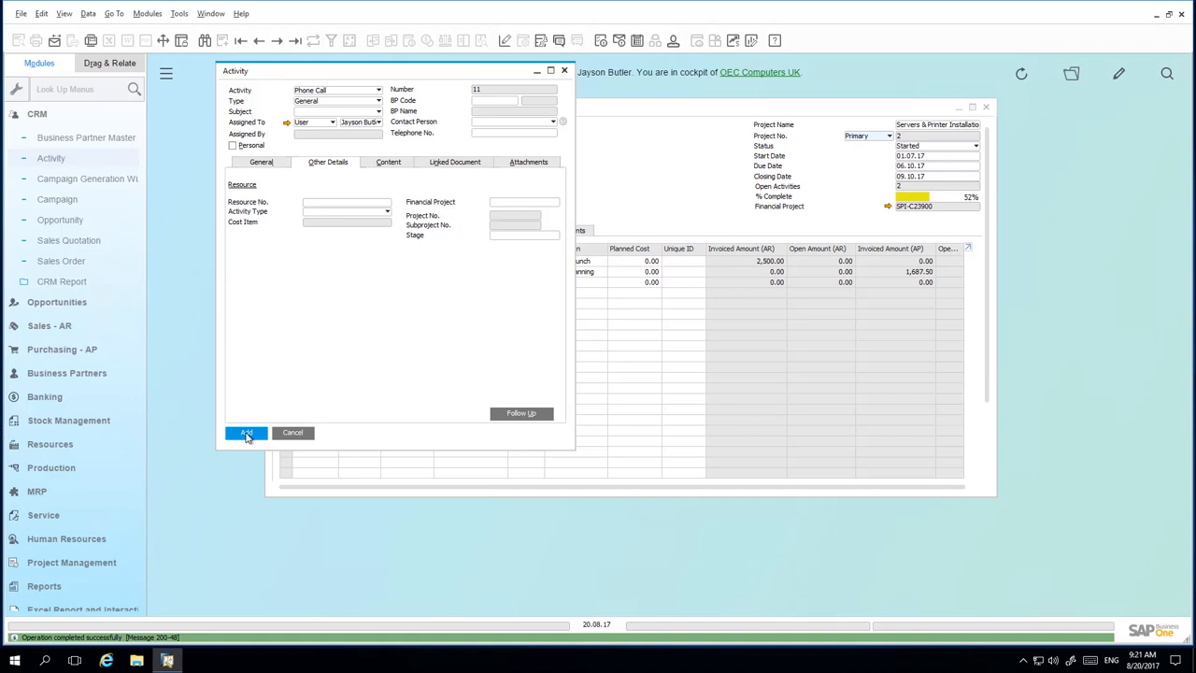
pyautogui.click(563, 71)
# - Expand the project's linked activities, open the newly added activity to review it, and close it
pyautogui.moveTo(987, 313); pyautogui.dragTo(988, 422)
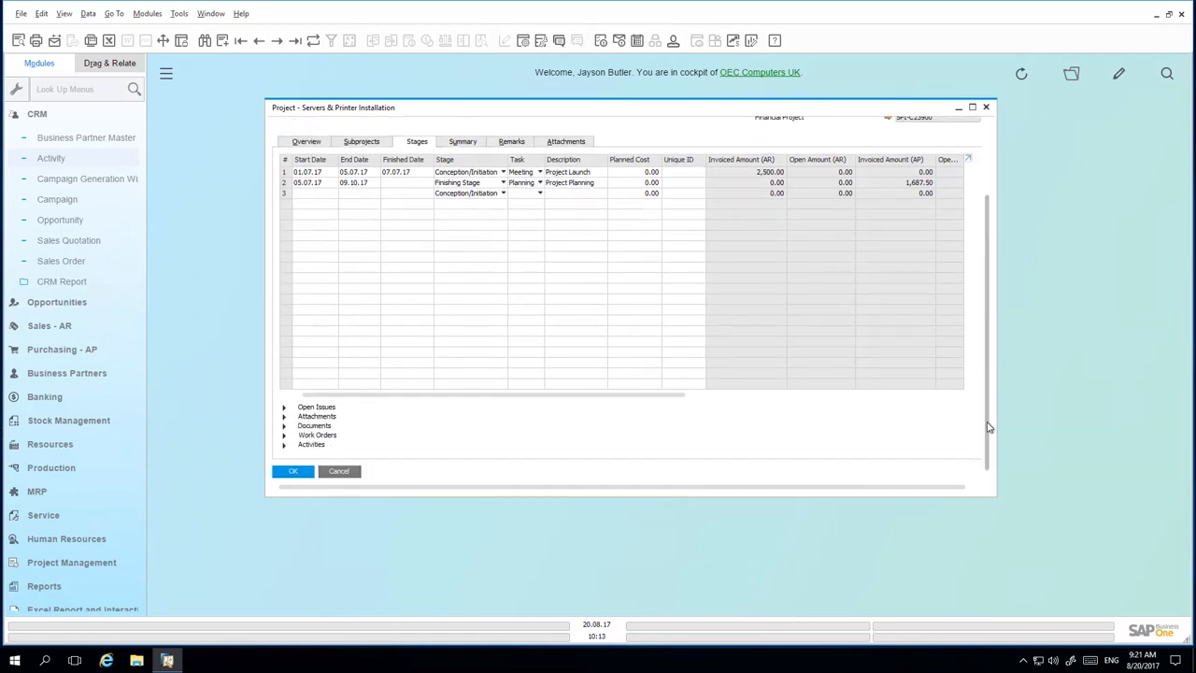
pyautogui.click(285, 447)
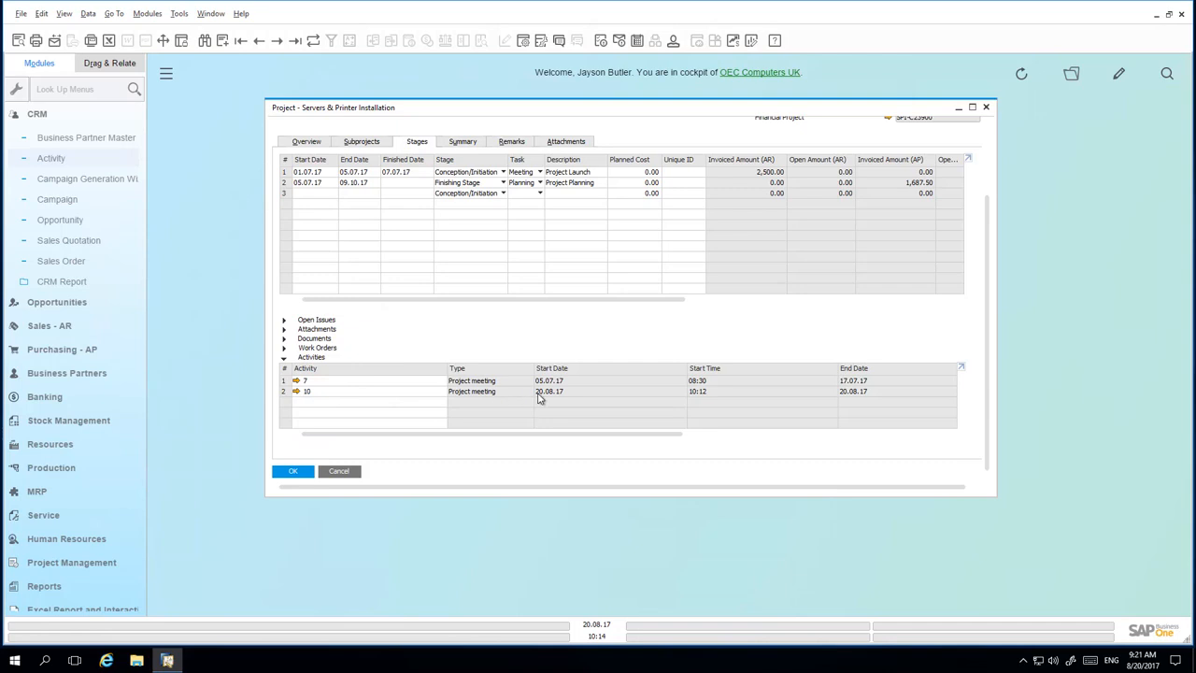
pyautogui.click(297, 391)
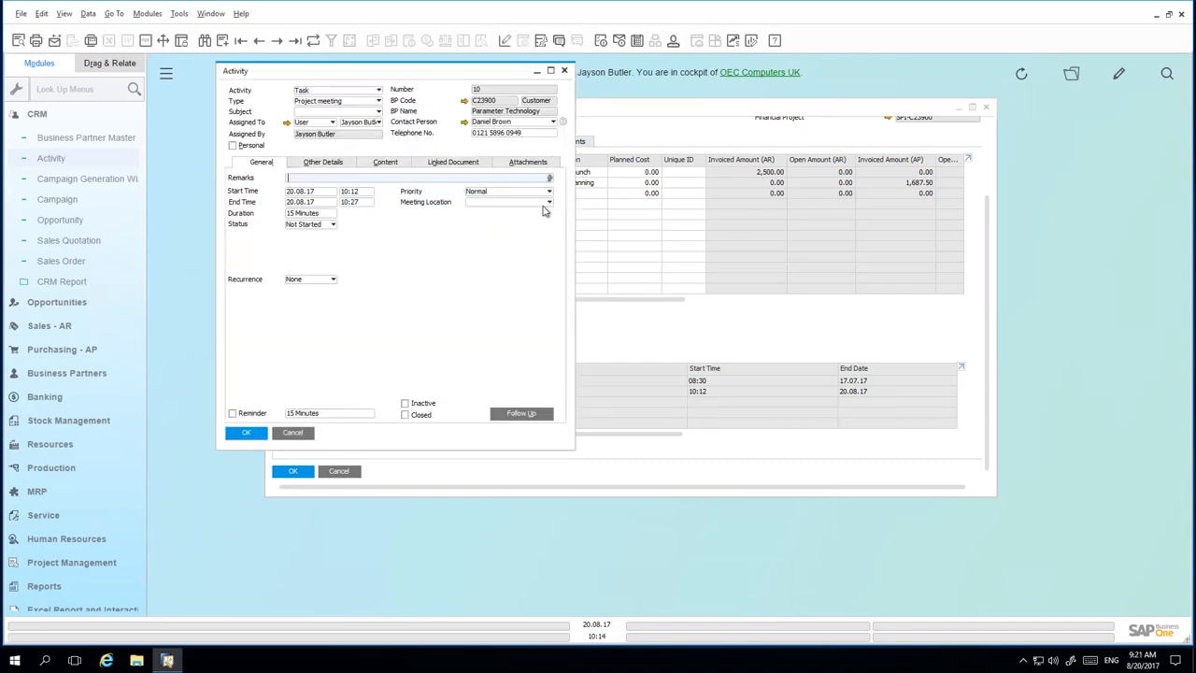
pyautogui.click(566, 72)
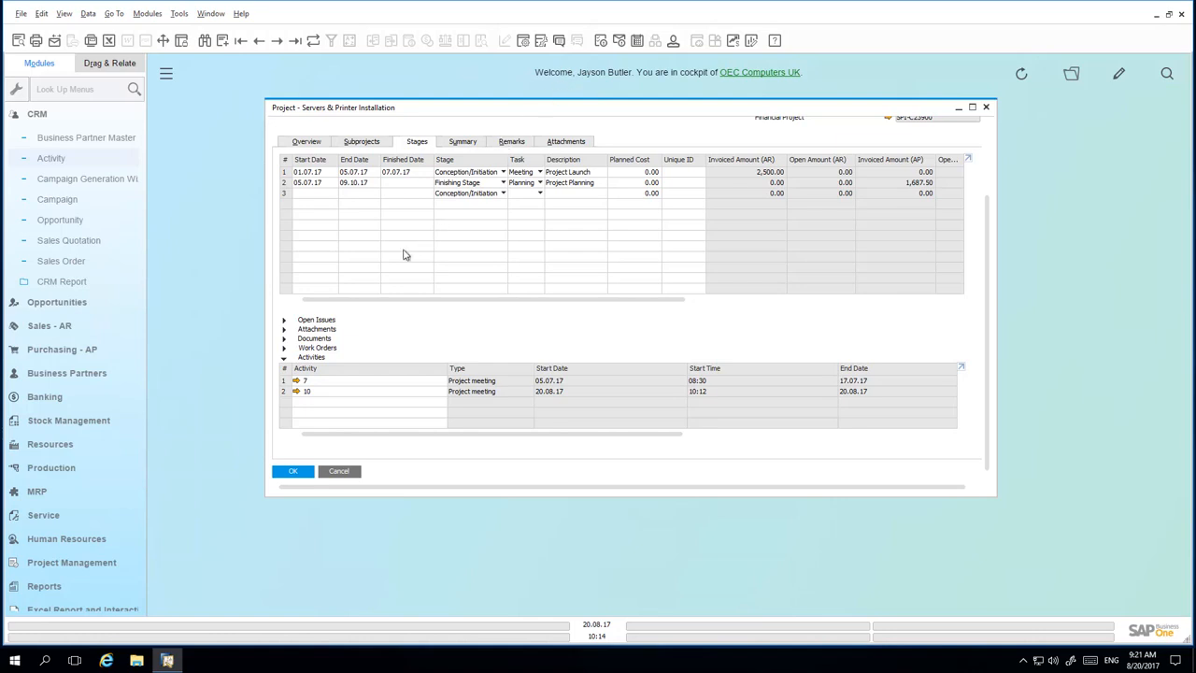
# - Start a new AP invoice with Far East Imports as the supplier
pyautogui.click(53, 349)
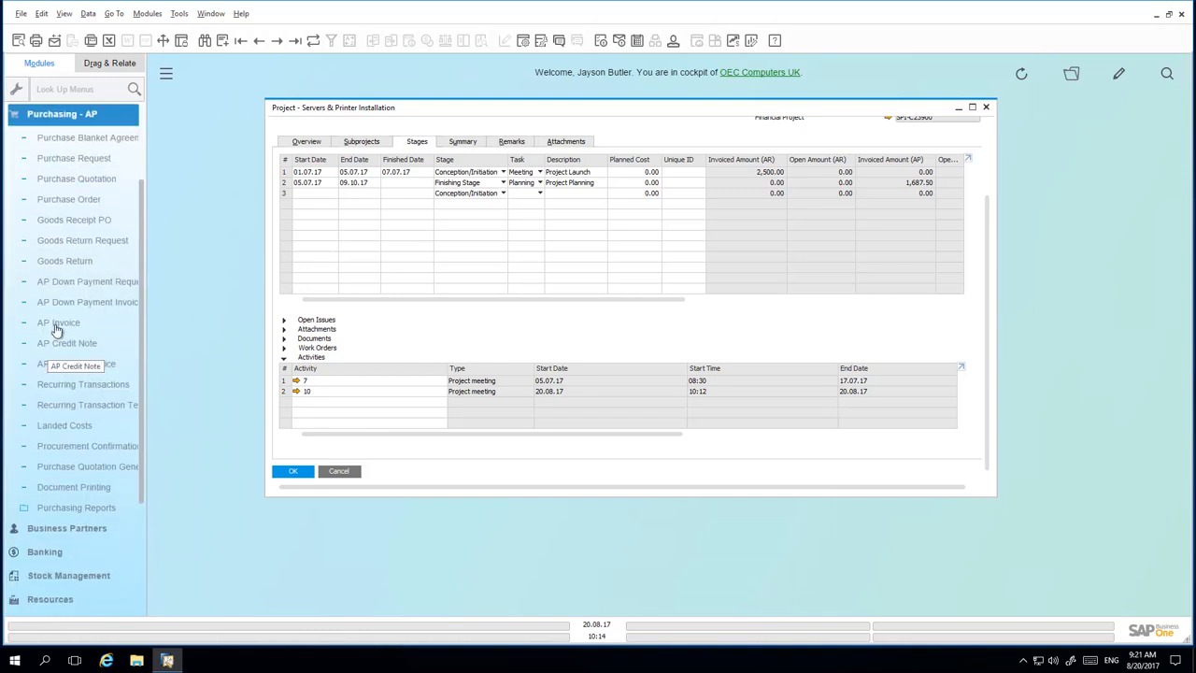
pyautogui.click(56, 324)
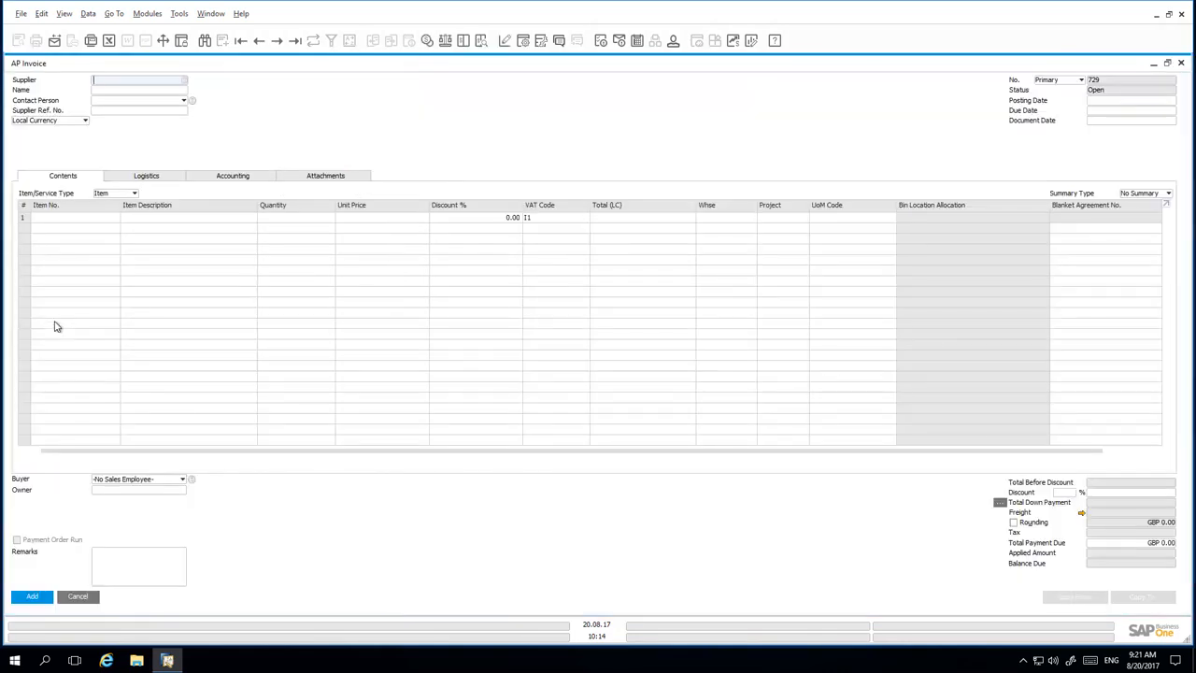
pyautogui.click(184, 80)
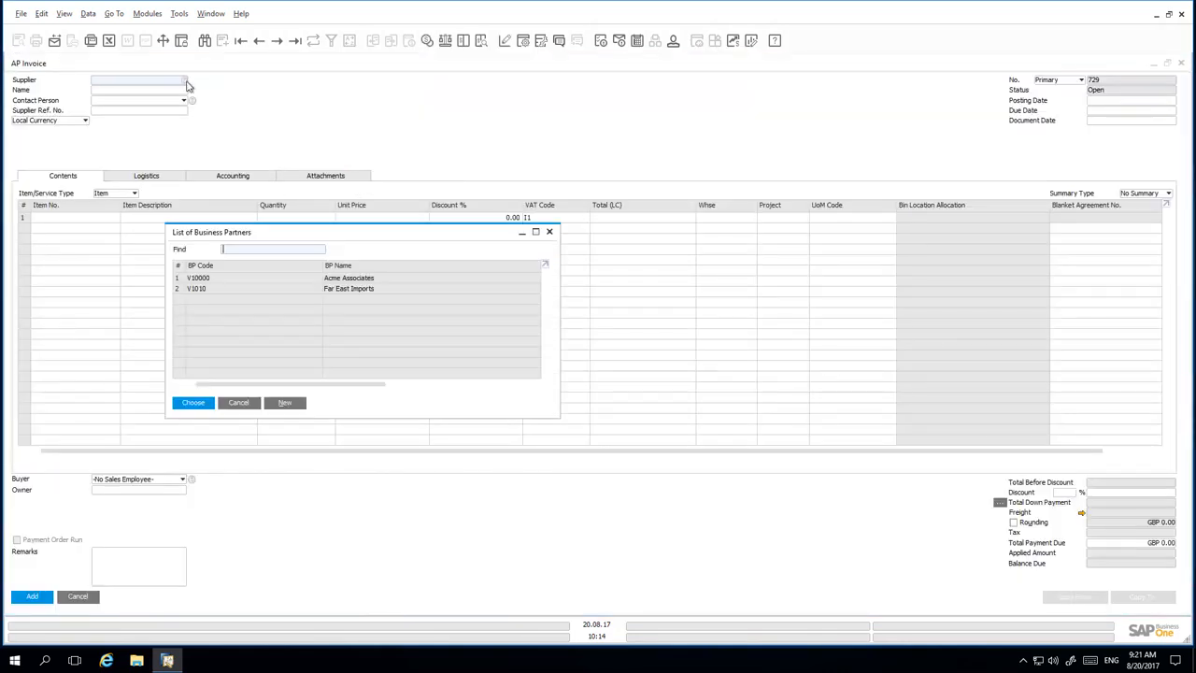
pyautogui.doubleClick(365, 290)
# - Enter item A00003, J.B. Officeprint 1186, on the first invoice row with a quantity of 15
pyautogui.click(103, 218)
pyautogui.click(118, 219)
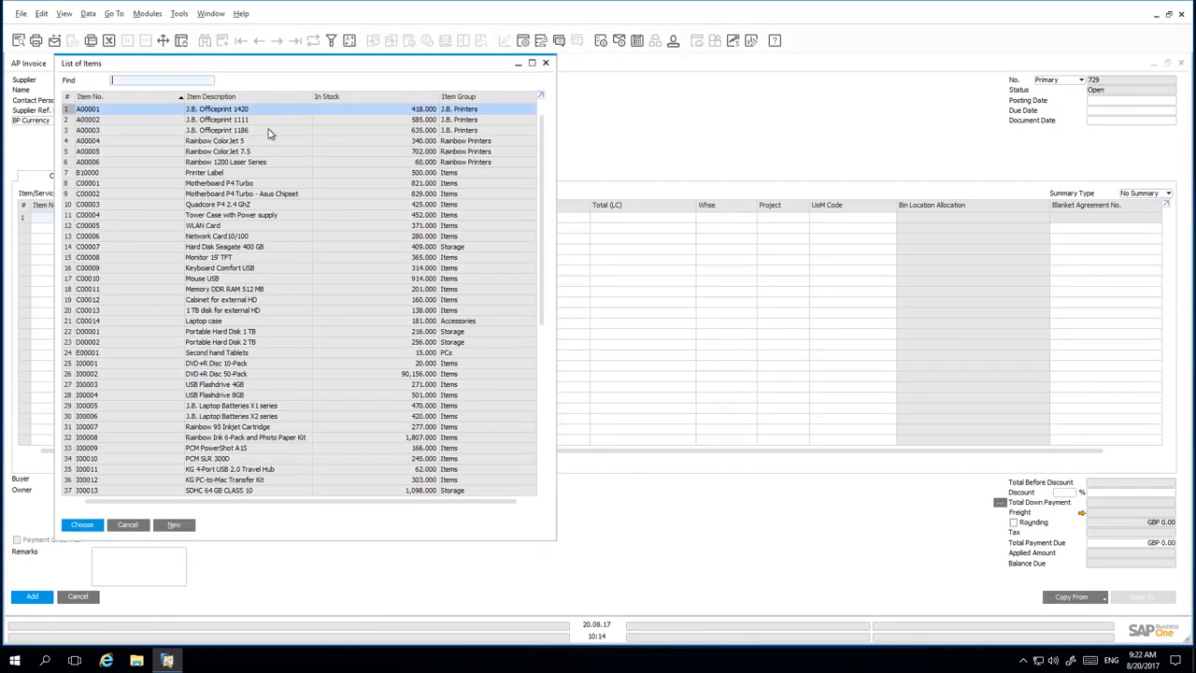
pyautogui.doubleClick(268, 132)
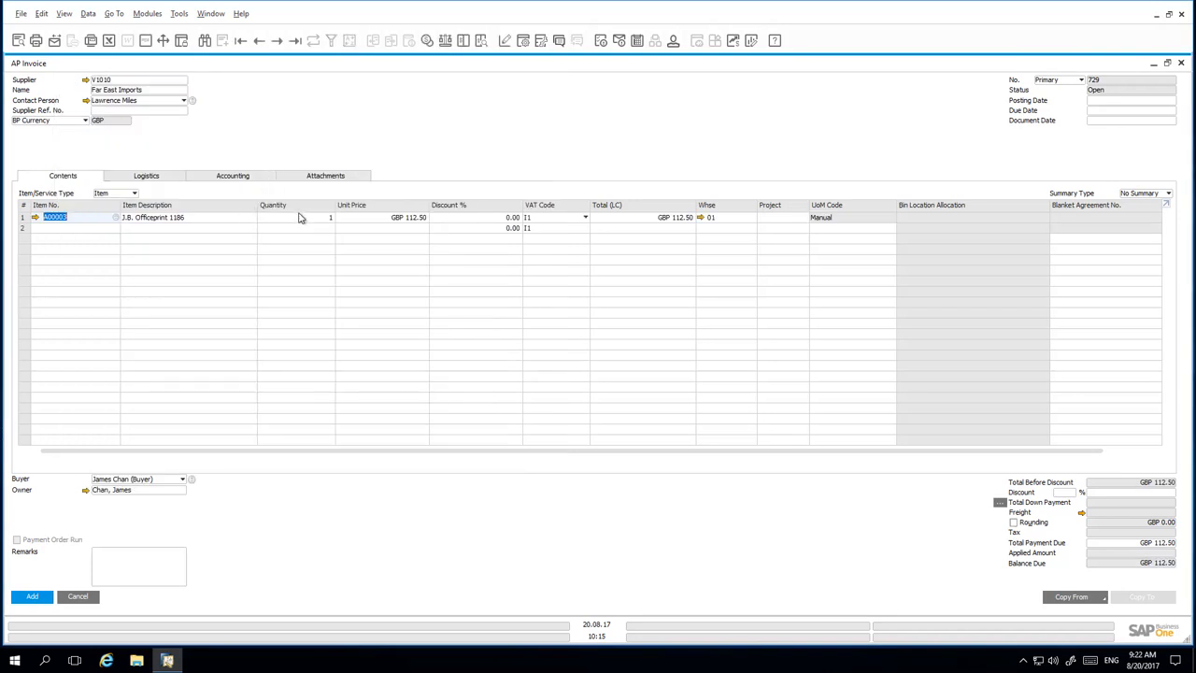
pyautogui.click(300, 216)
pyautogui.write('15')
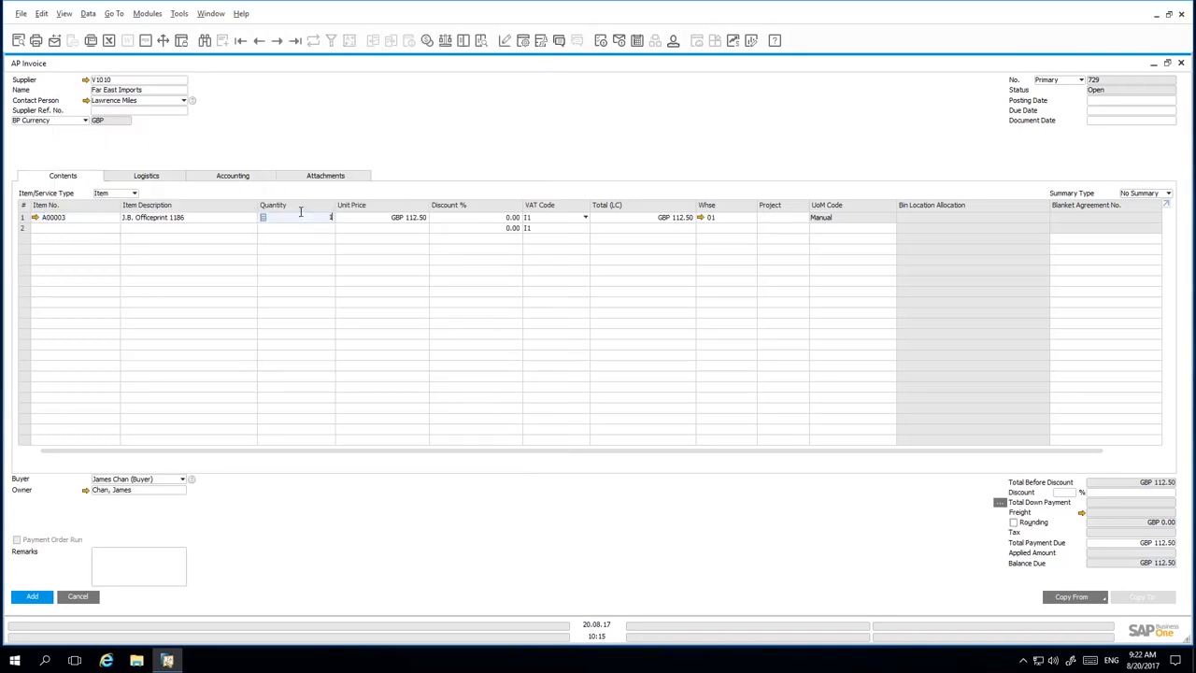
pyautogui.press('Tab')
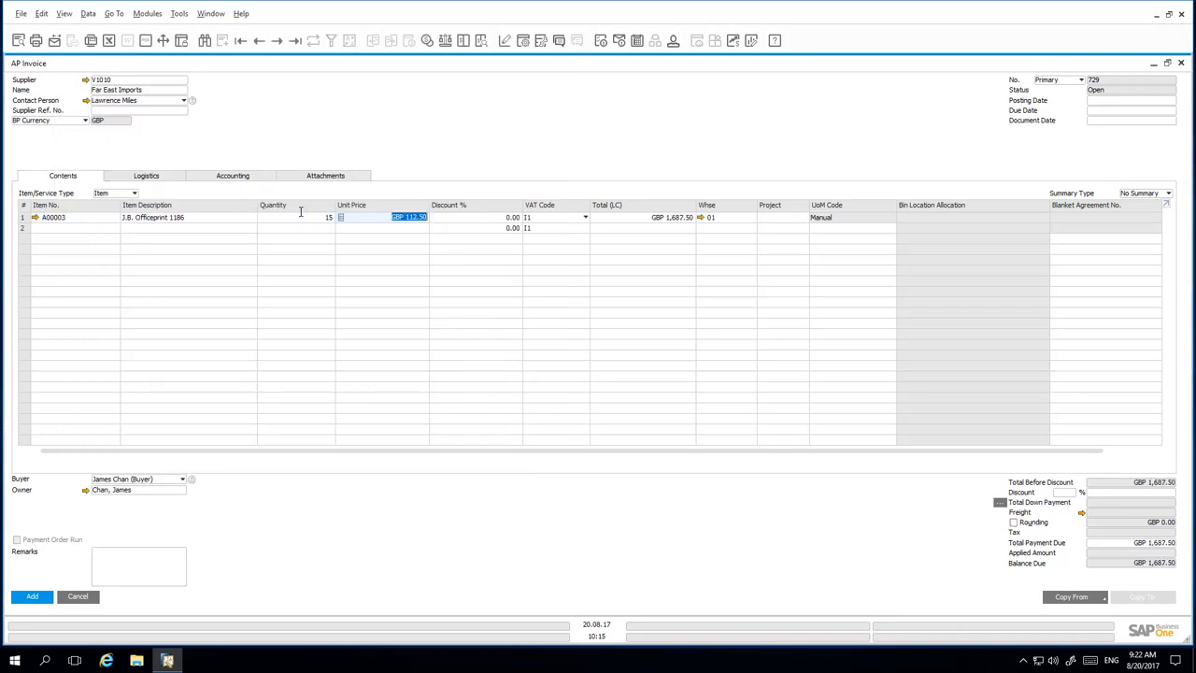
# - Set the invoice row's project to SPI-C23900, Servers & Printer Installation for Parameter
pyautogui.click(782, 221)
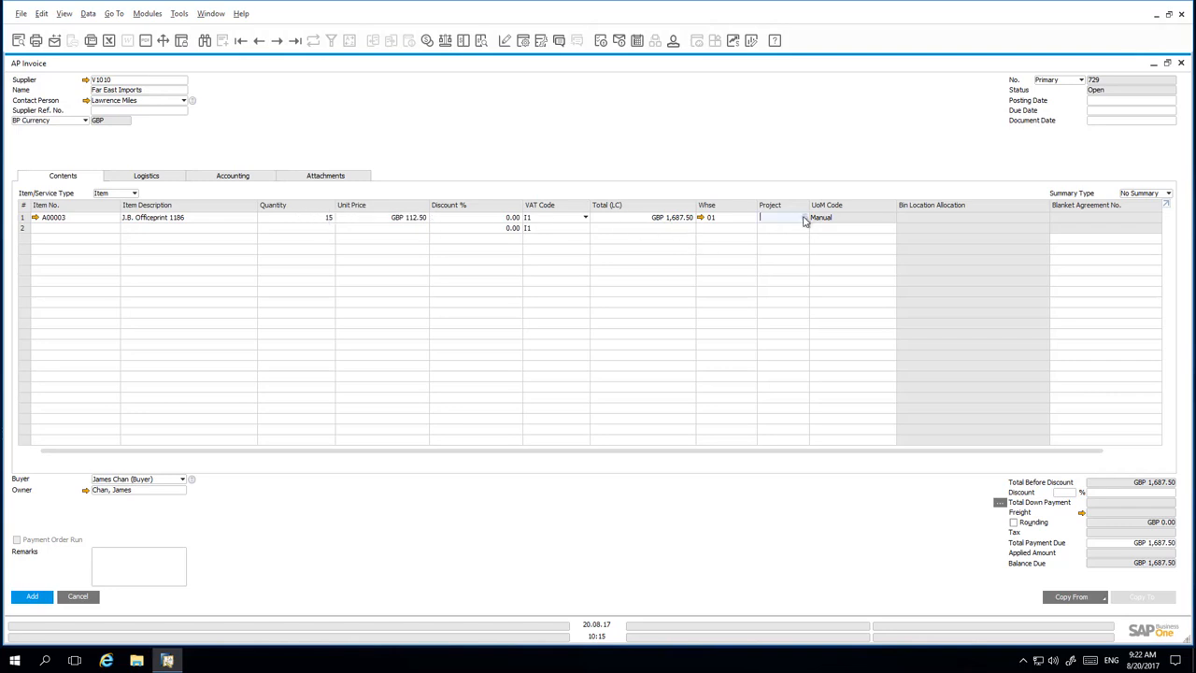
pyautogui.click(802, 218)
pyautogui.doubleClick(560, 252)
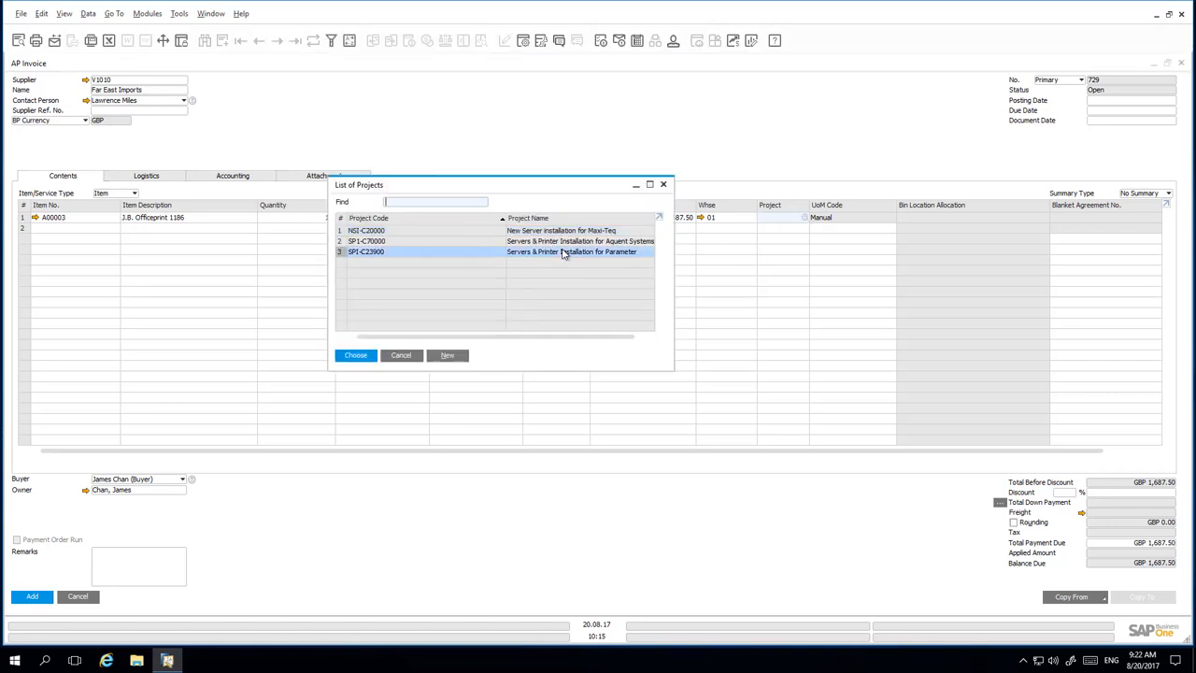
# - Set the invoice's posting date to 20.08.17, add and confirm the invoice, and close the form
pyautogui.click(1124, 103)
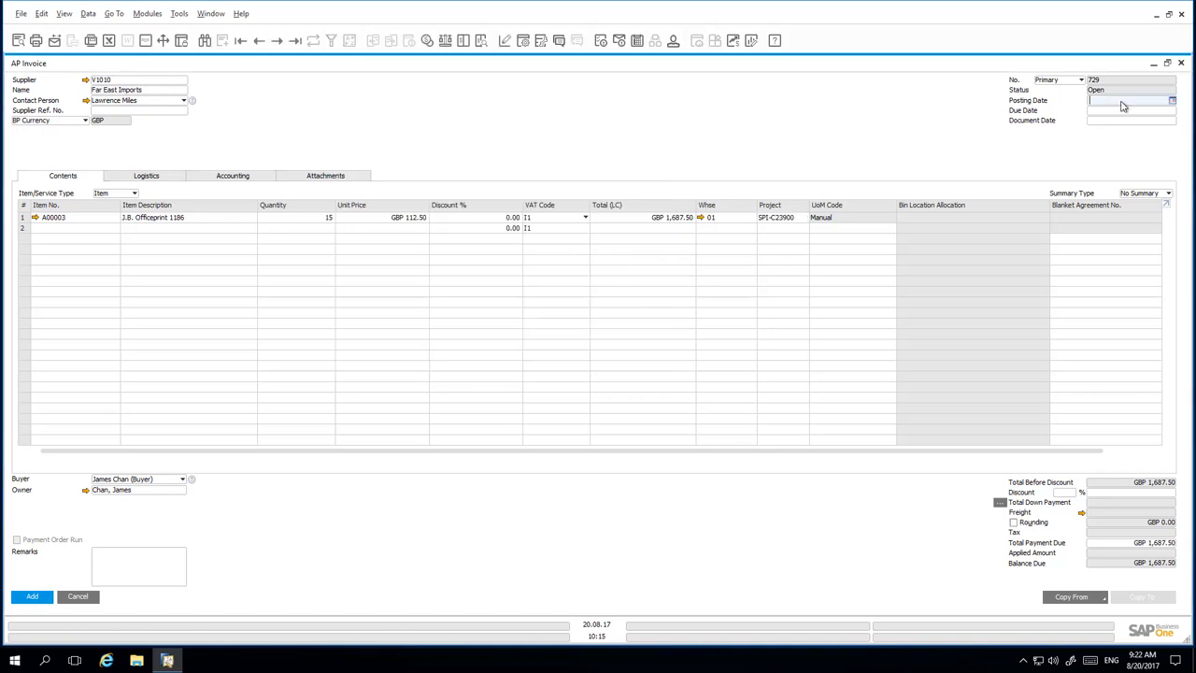
pyautogui.write('20.08.17')
pyautogui.press('Tab')
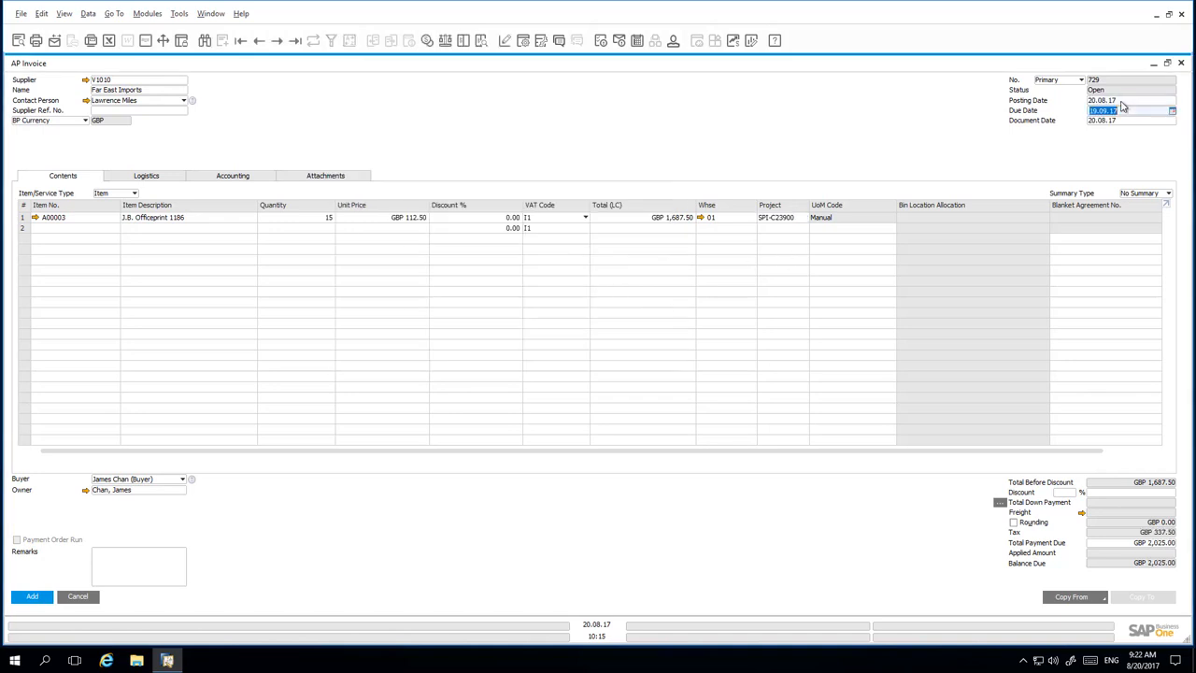
pyautogui.click(32, 598)
pyautogui.click(463, 345)
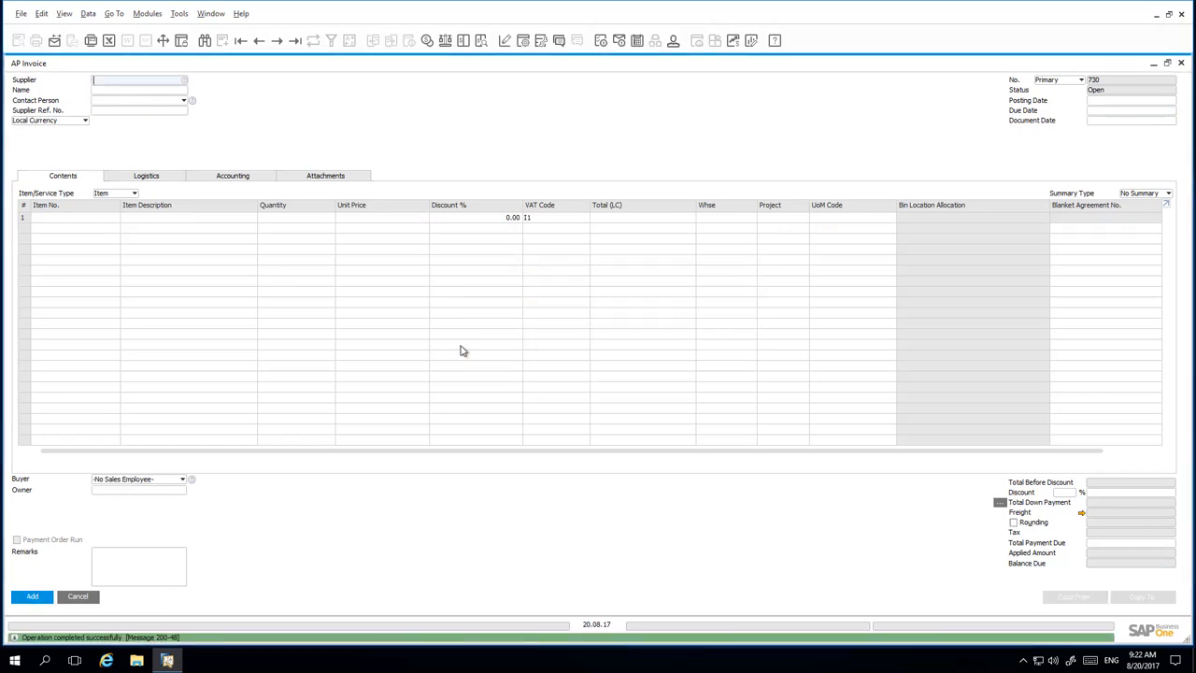
pyautogui.click(1181, 63)
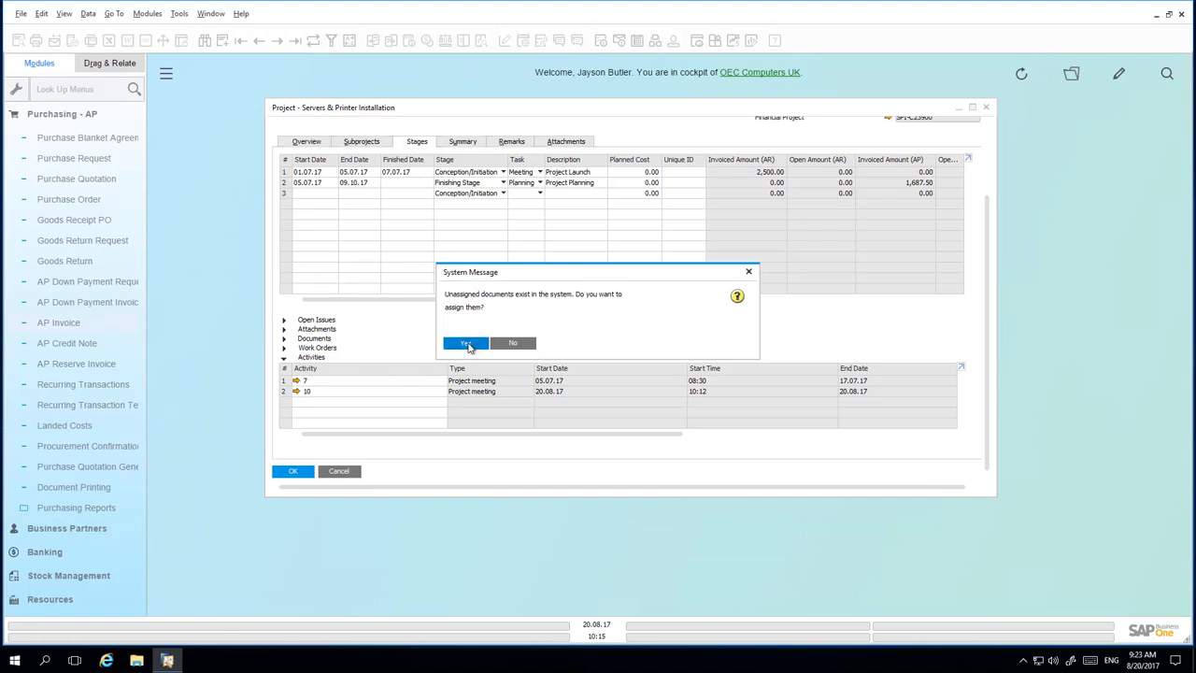
# - Assign the unassigned AP invoice to the 2 - Project Planning stage of the main project and refresh the project data
pyautogui.click(466, 342)
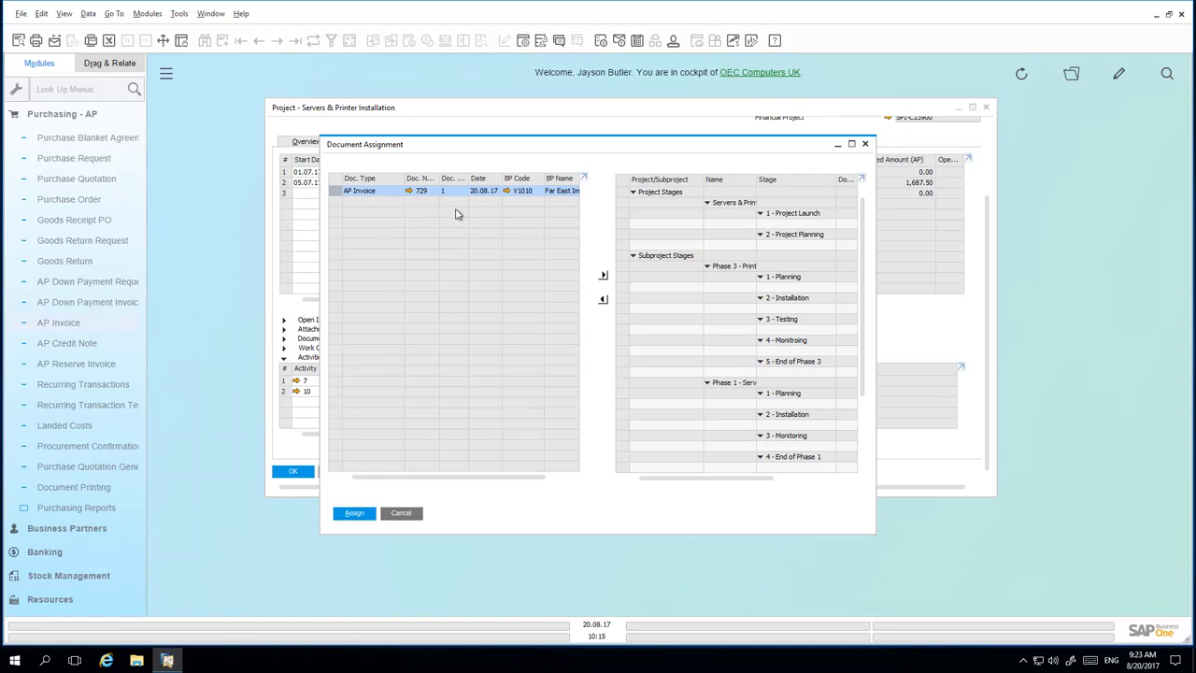
pyautogui.click(814, 247)
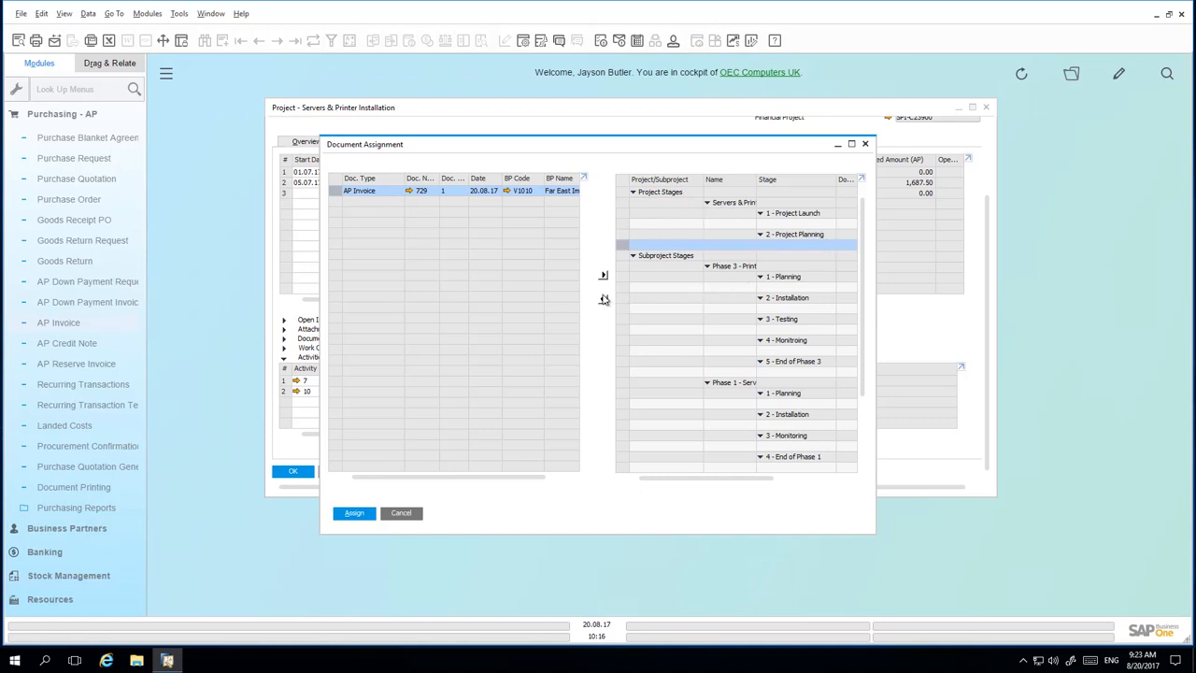
pyautogui.click(603, 277)
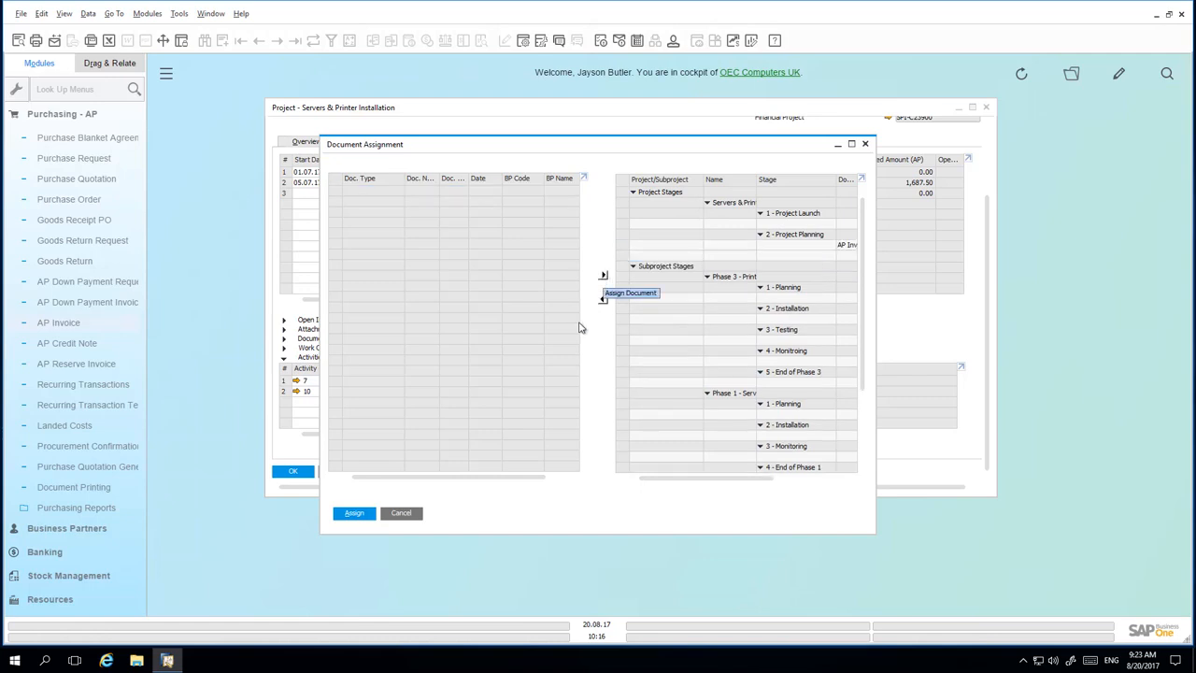
pyautogui.click(355, 513)
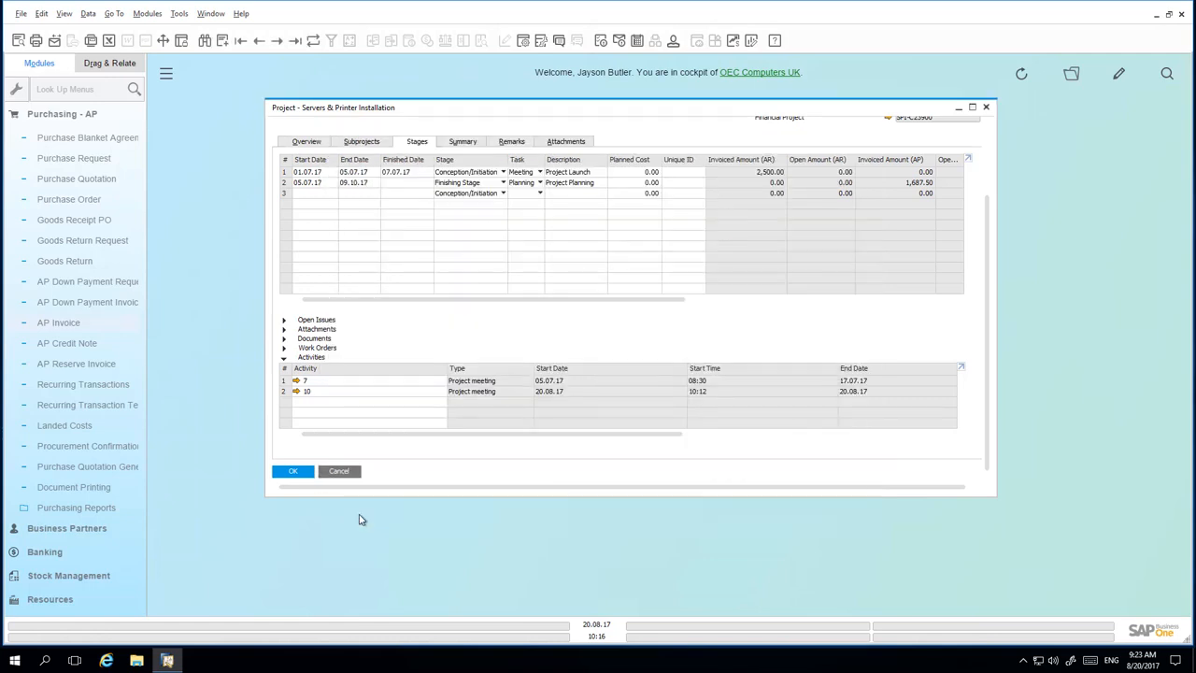
pyautogui.click(314, 41)
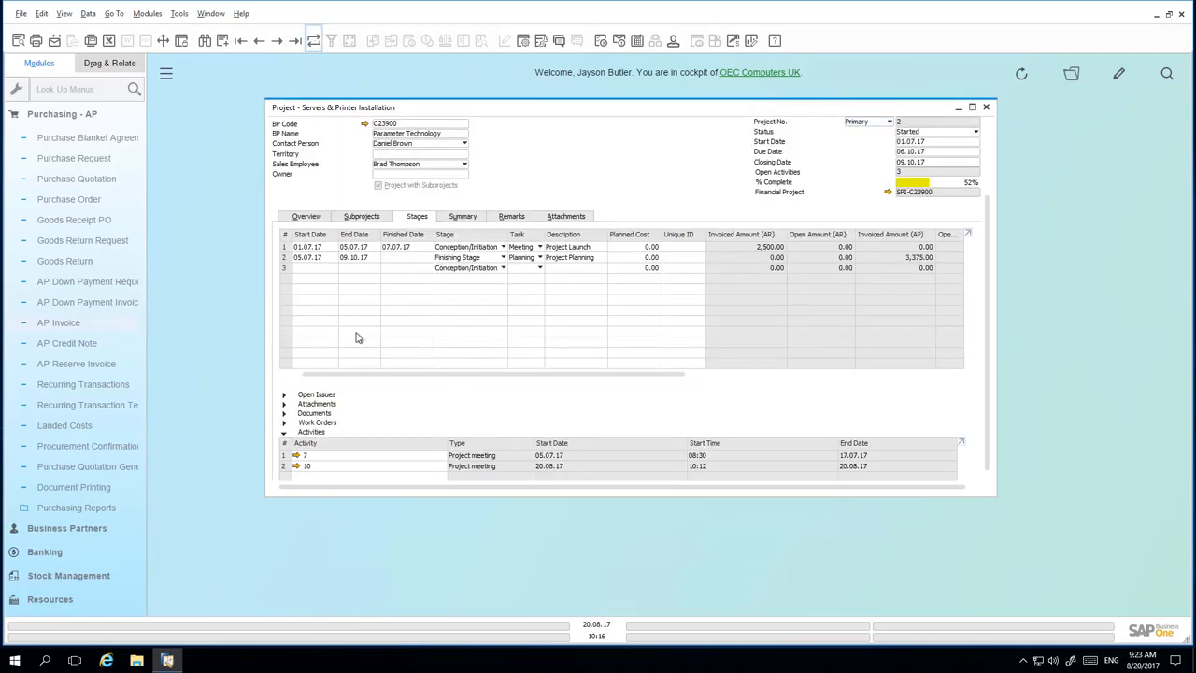
# - Mark both AP invoices in the project's stage documents as chargeable and update the project
pyautogui.click(285, 413)
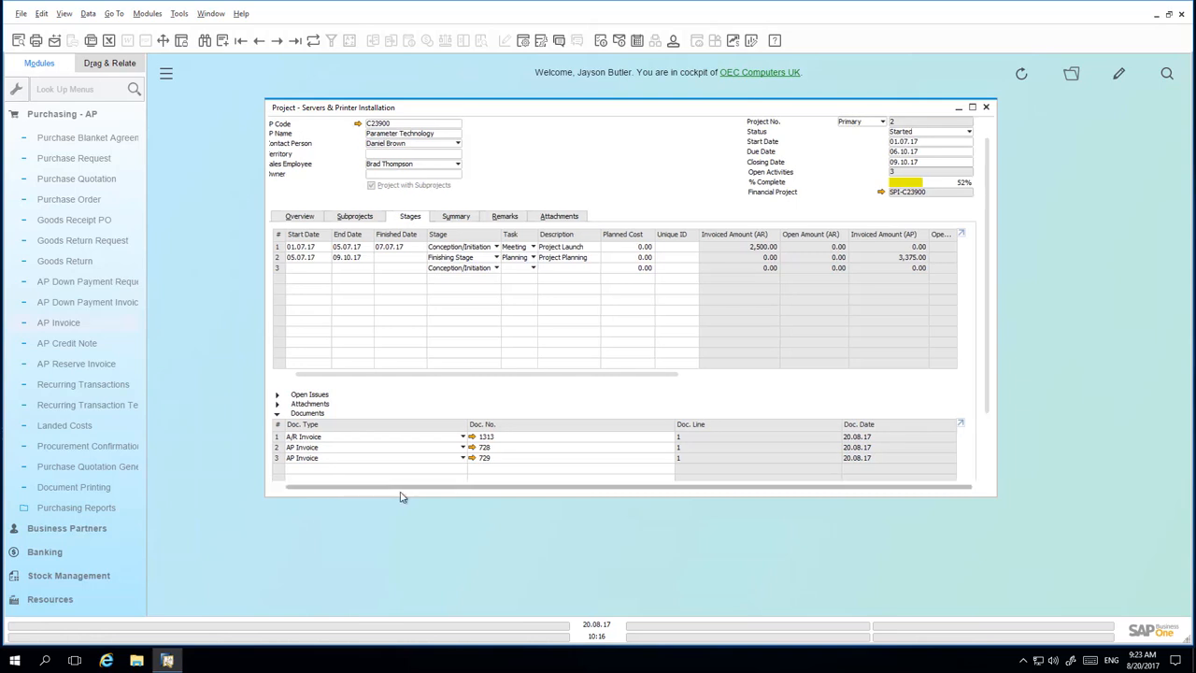
pyautogui.scroll(-2, 985, 286)
pyautogui.moveTo(710, 419); pyautogui.dragTo(979, 422)
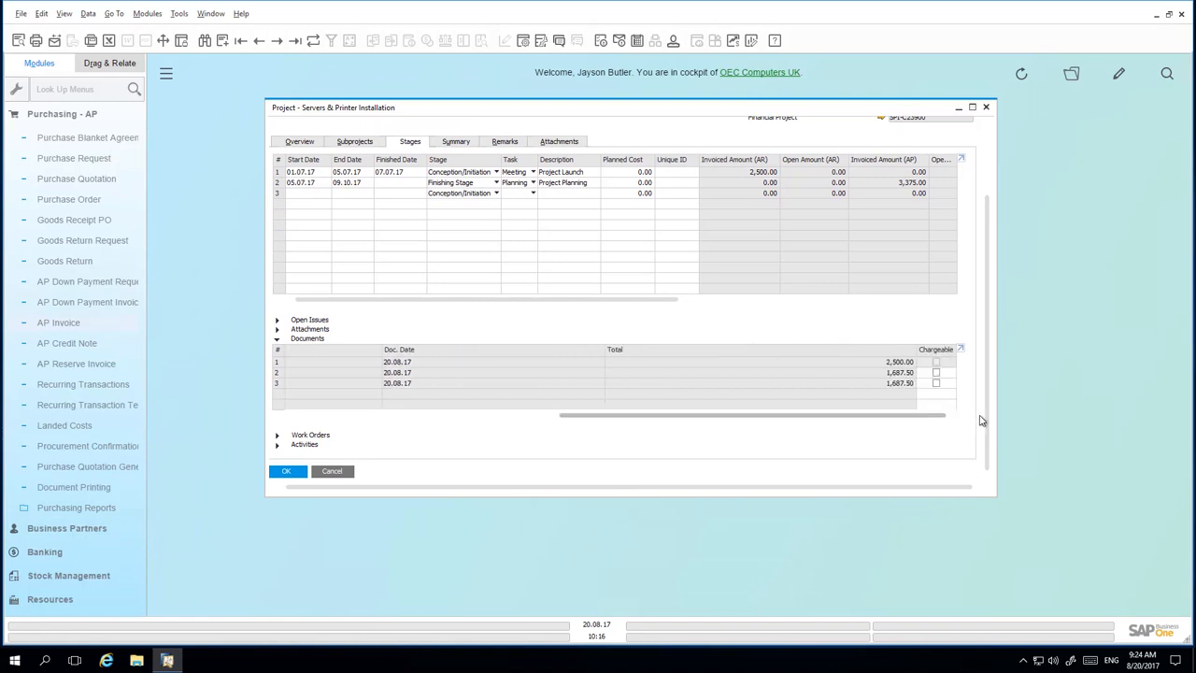
pyautogui.click(935, 372)
pyautogui.click(935, 383)
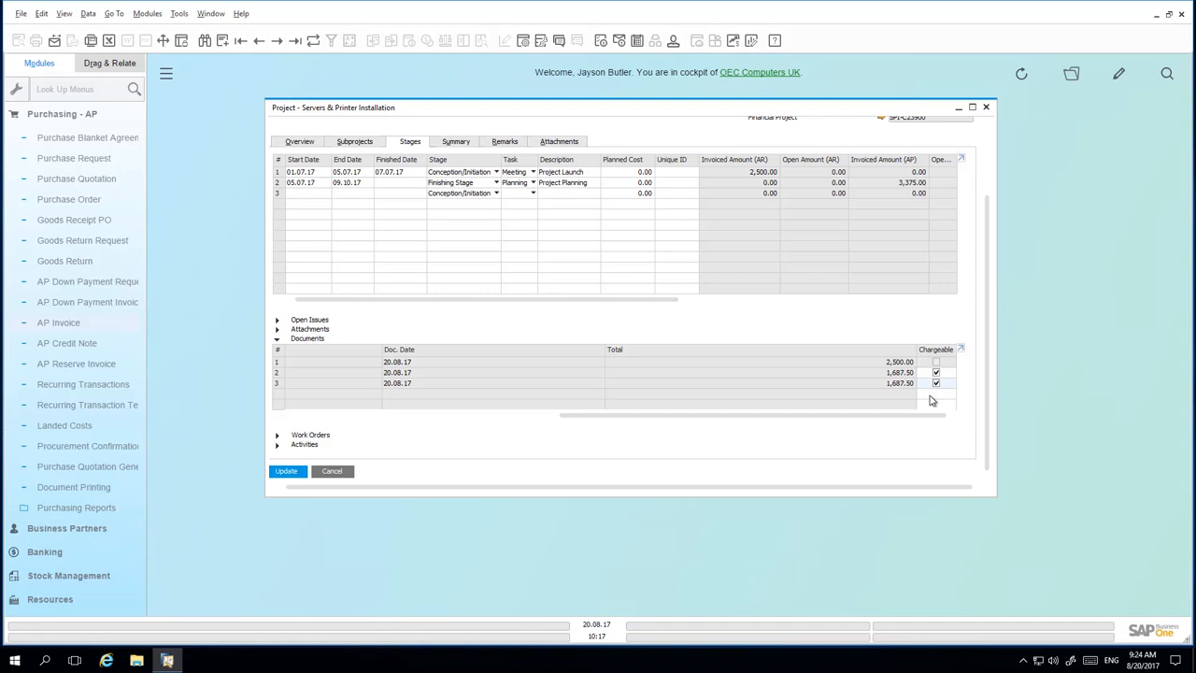
pyautogui.click(291, 472)
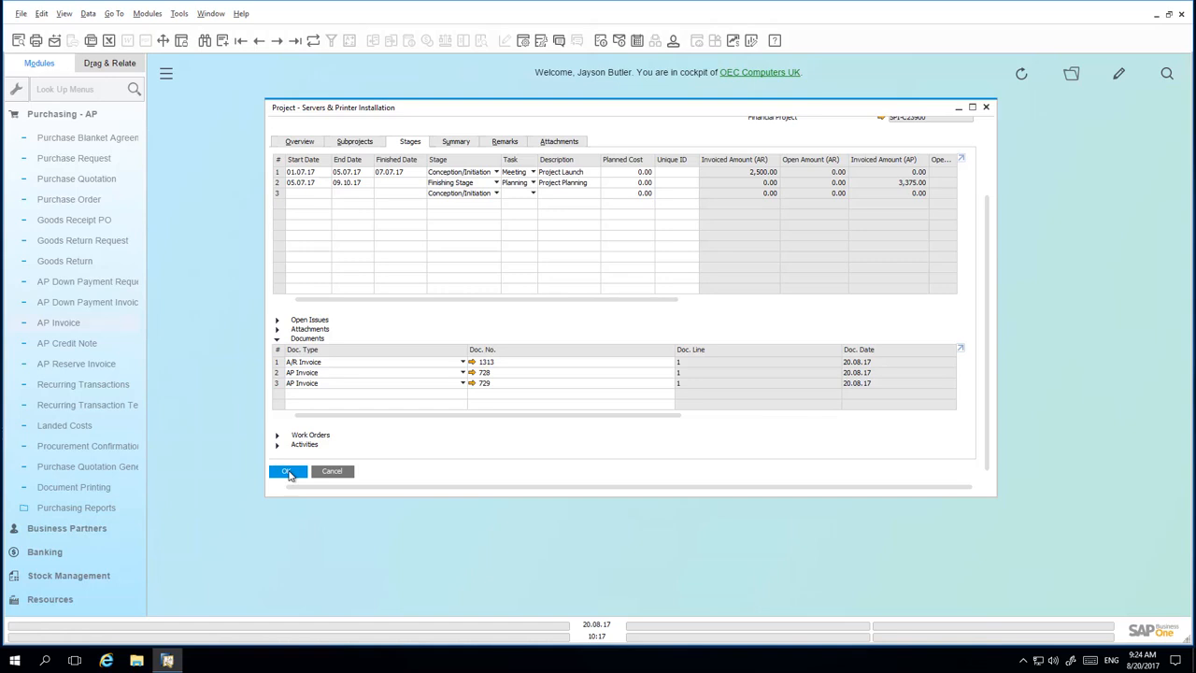
# - Find and open the Billing Document Generation Wizard and proceed to its initial configuration
pyautogui.click(64, 89)
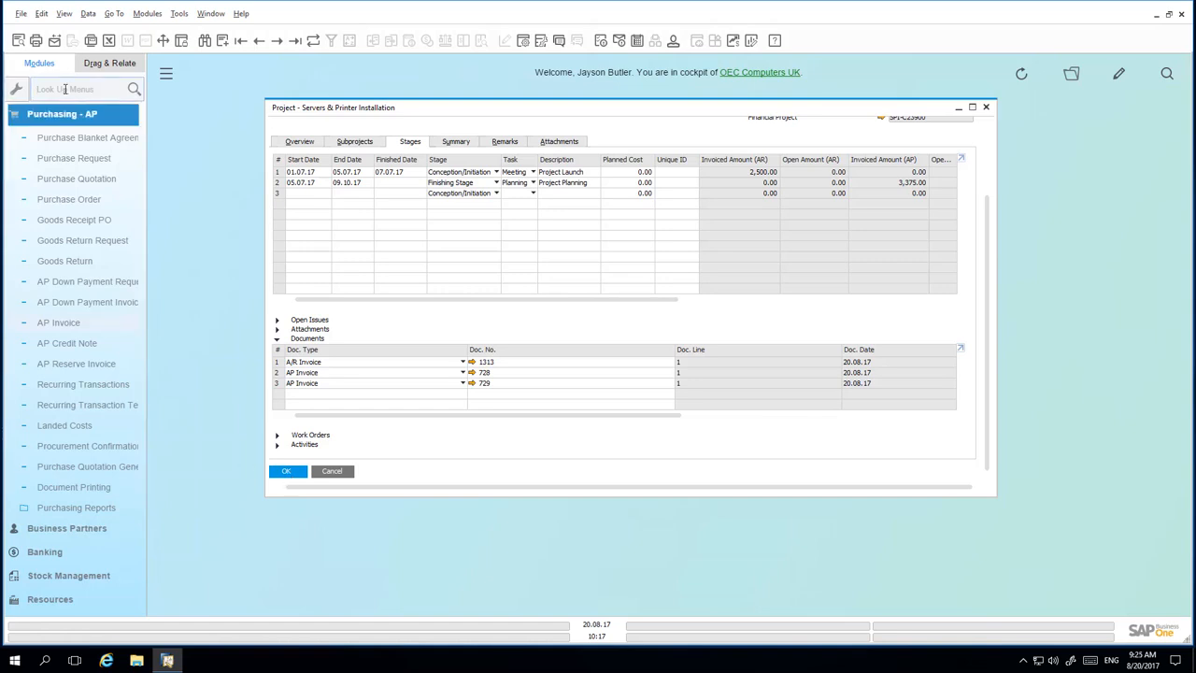
pyautogui.write('bill')
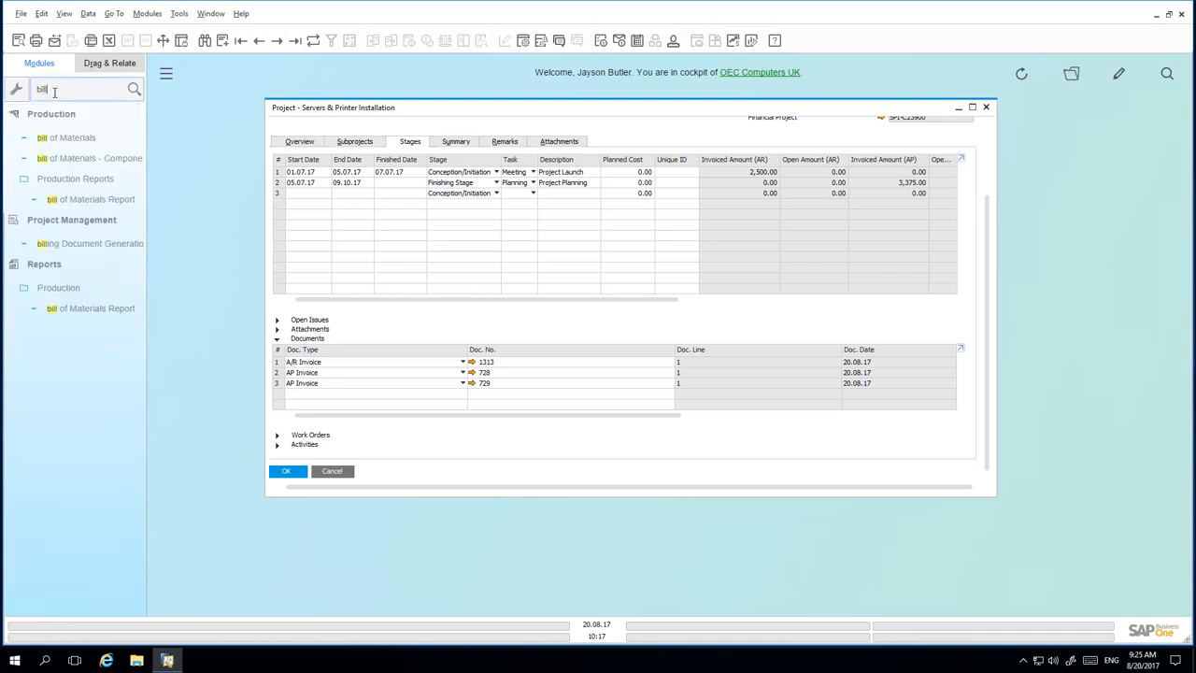
pyautogui.click(85, 242)
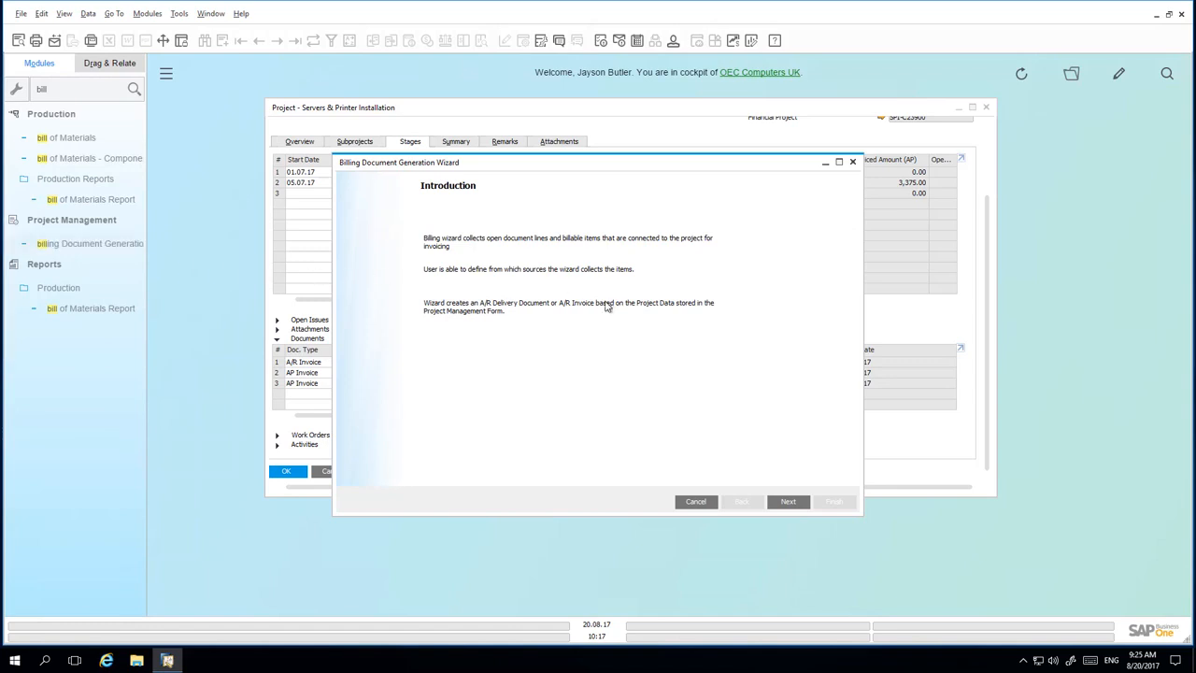
pyautogui.click(789, 502)
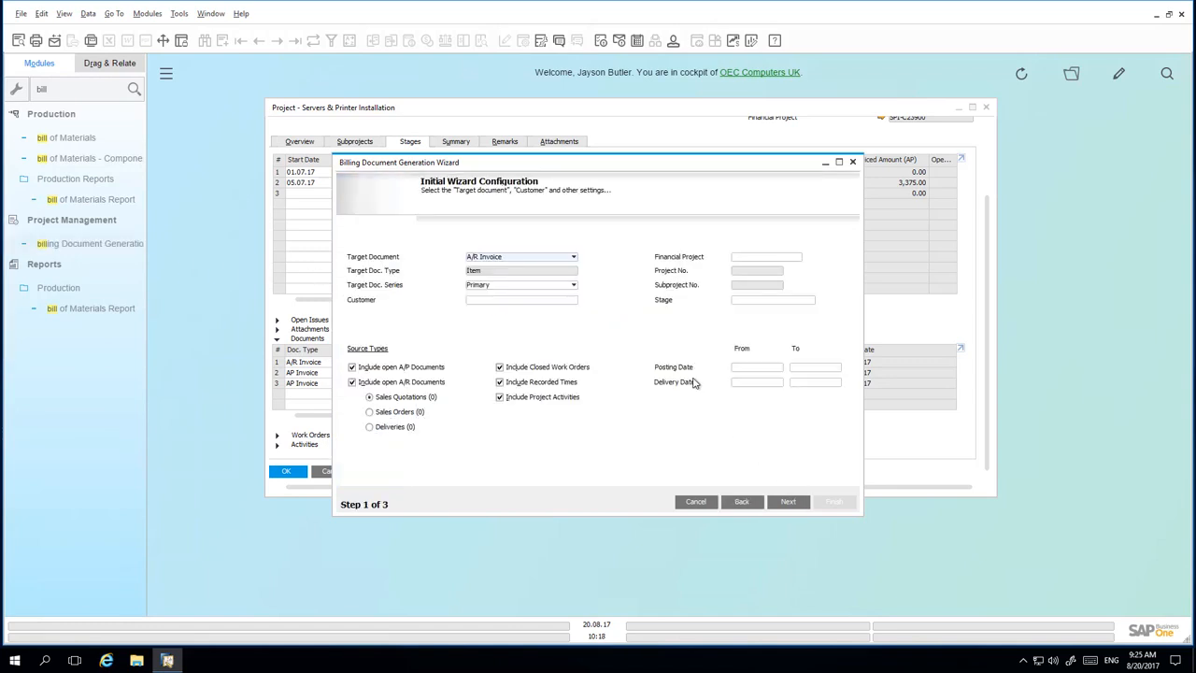
# - Keep A/R Invoice as the target document, with SPI-C23900 as the financial project and Parameter Technology as the customer
pyautogui.click(544, 262)
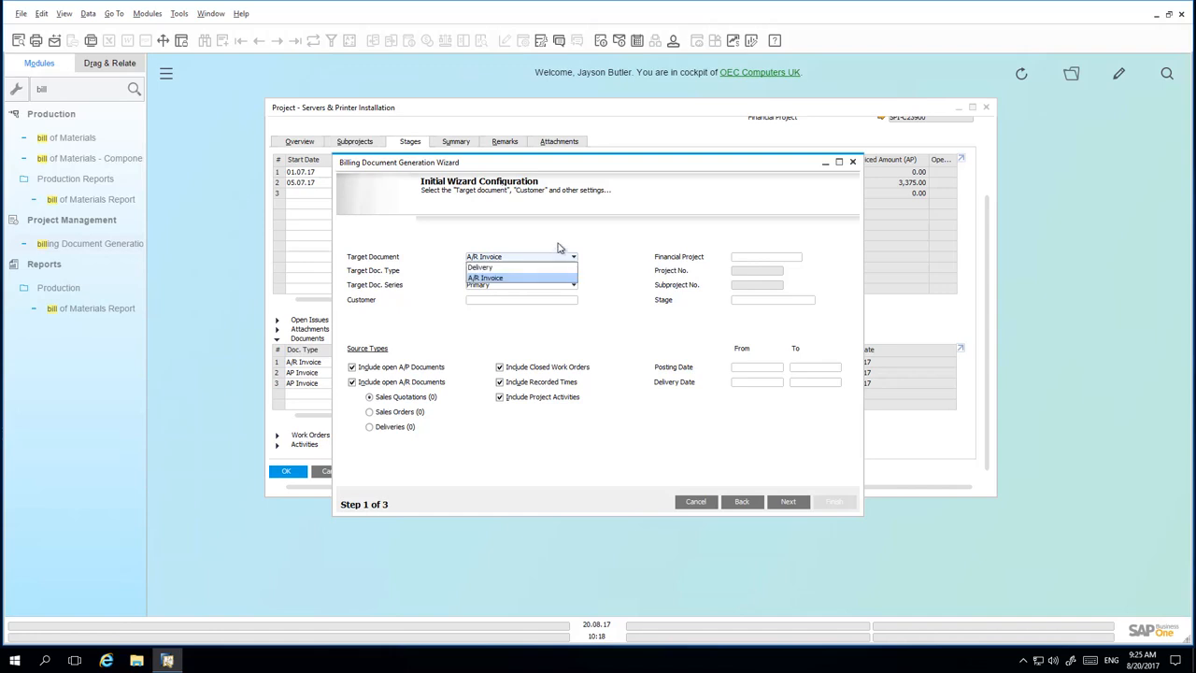
pyautogui.click(559, 252)
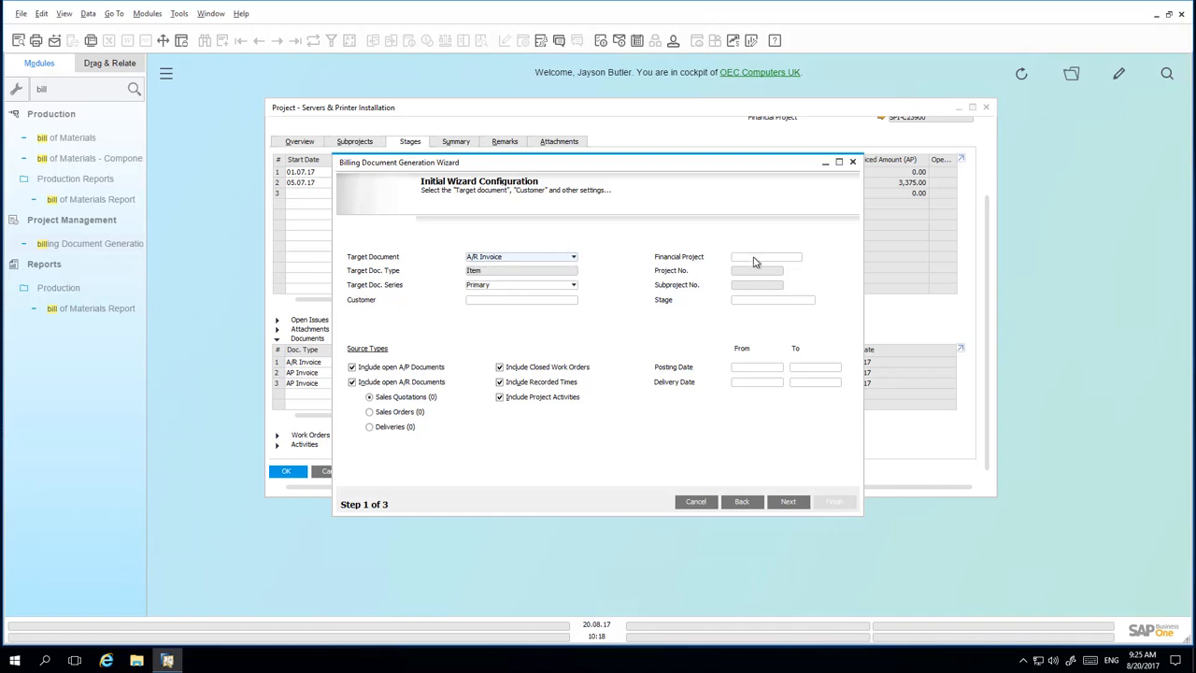
pyautogui.click(800, 259)
pyautogui.doubleClick(636, 253)
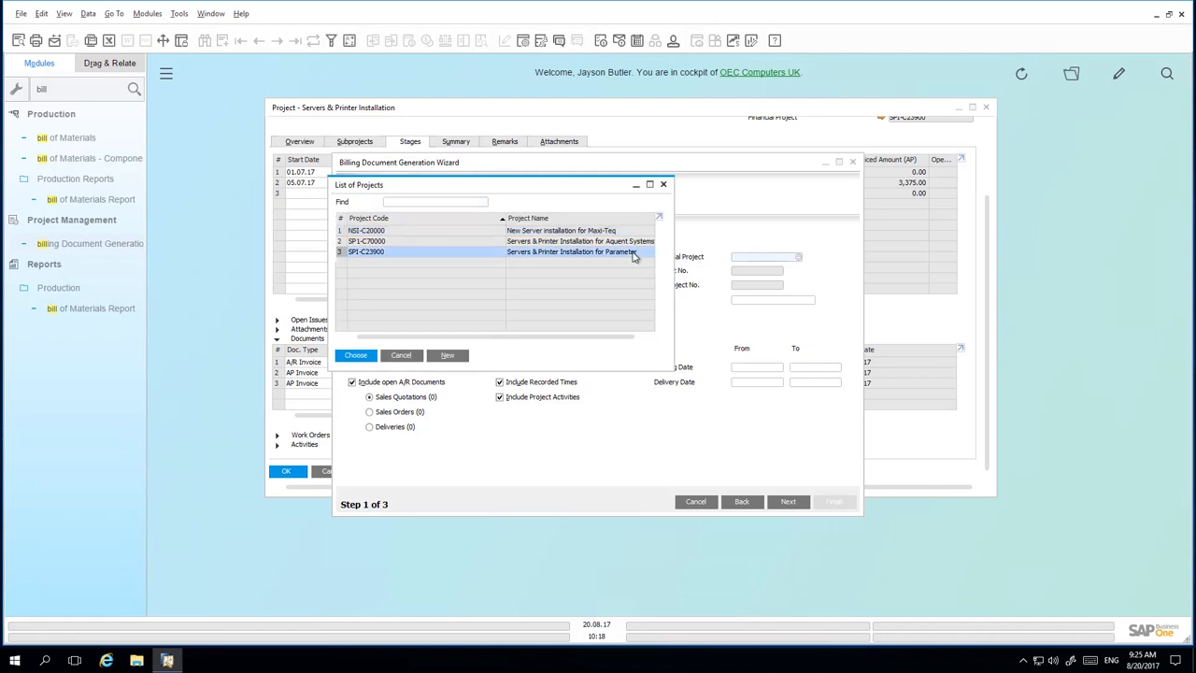
pyautogui.click(559, 301)
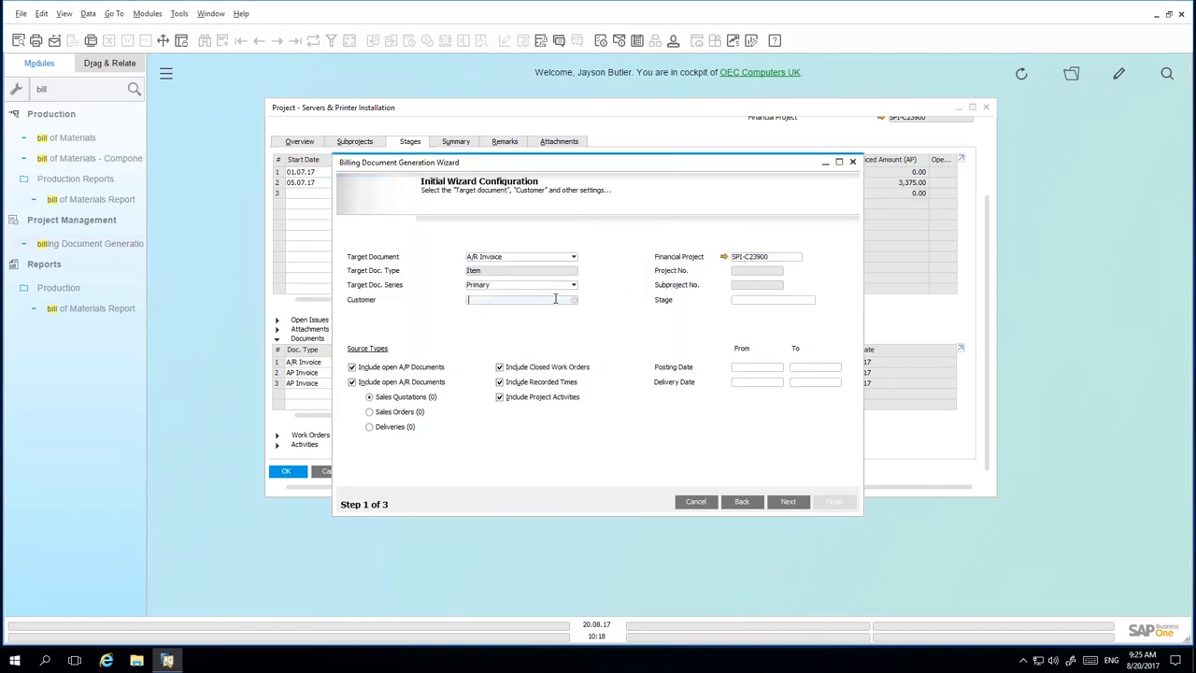
pyautogui.click(575, 302)
pyautogui.doubleClick(399, 291)
# - Choose stage (2-2) of Servers & Printer Installation for billing and proceed to the base document line items
pyautogui.click(758, 300)
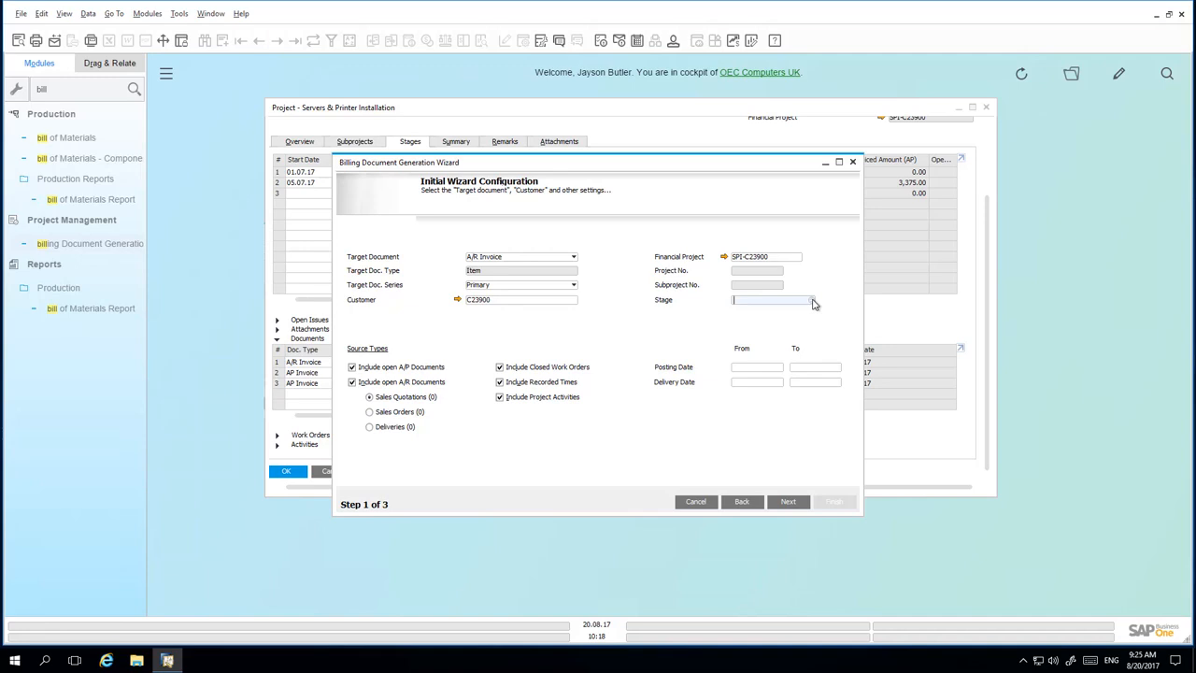
pyautogui.click(812, 300)
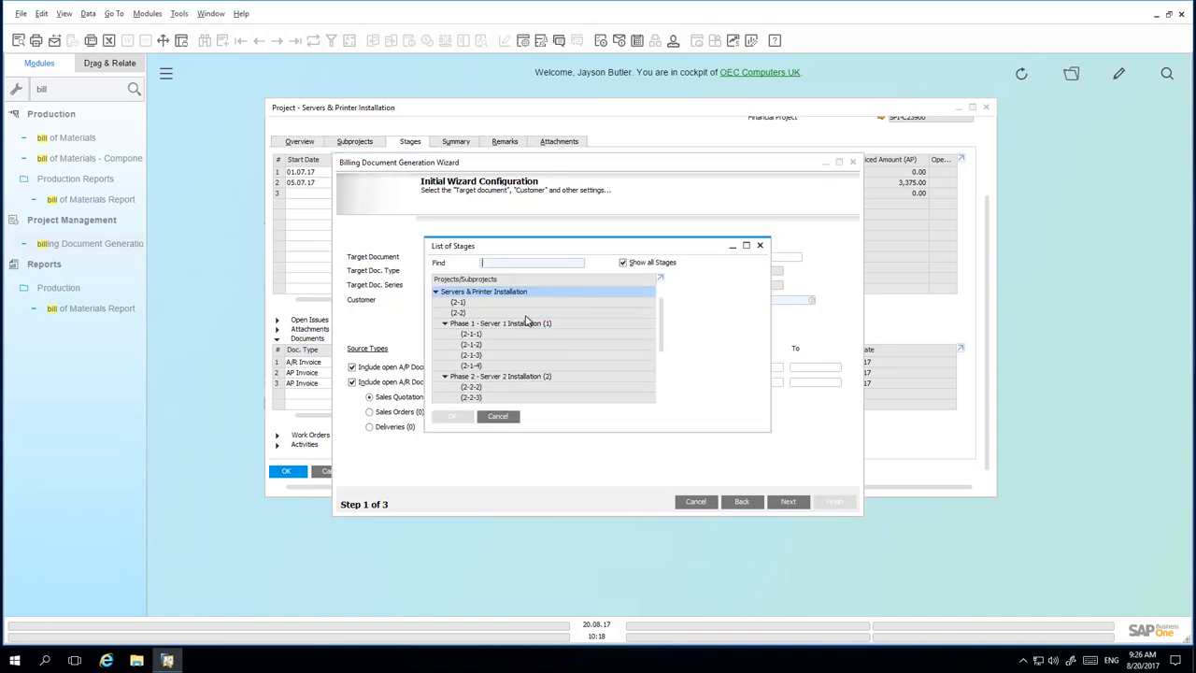
pyautogui.click(527, 315)
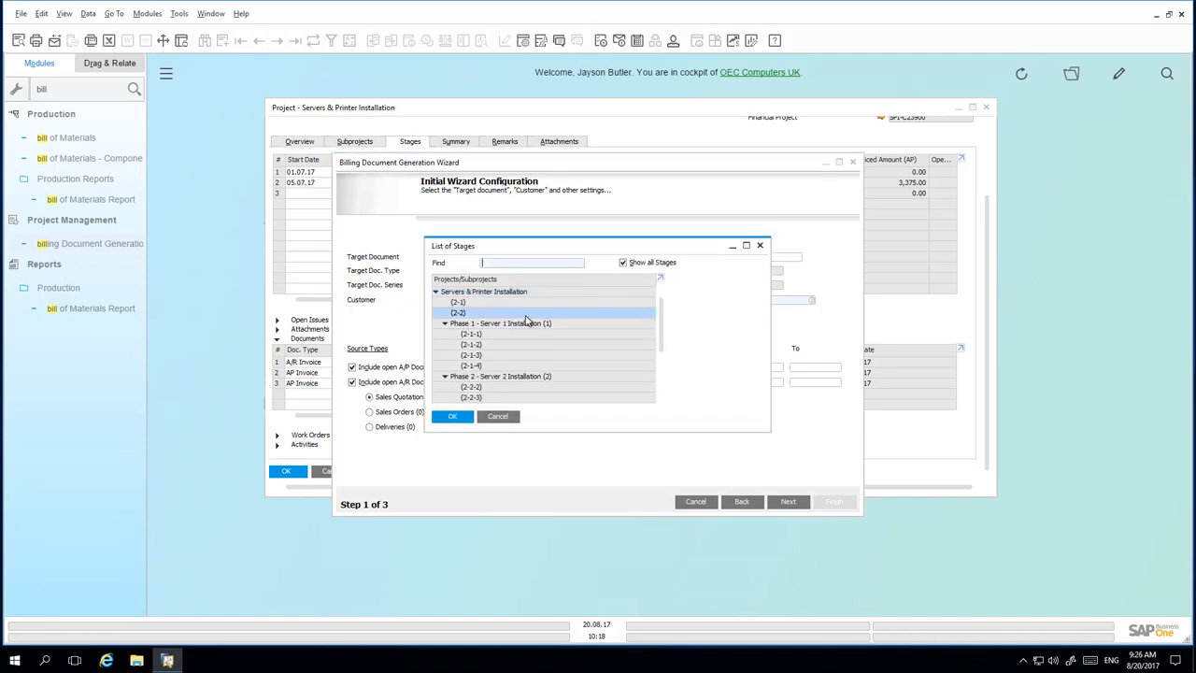
pyautogui.click(456, 416)
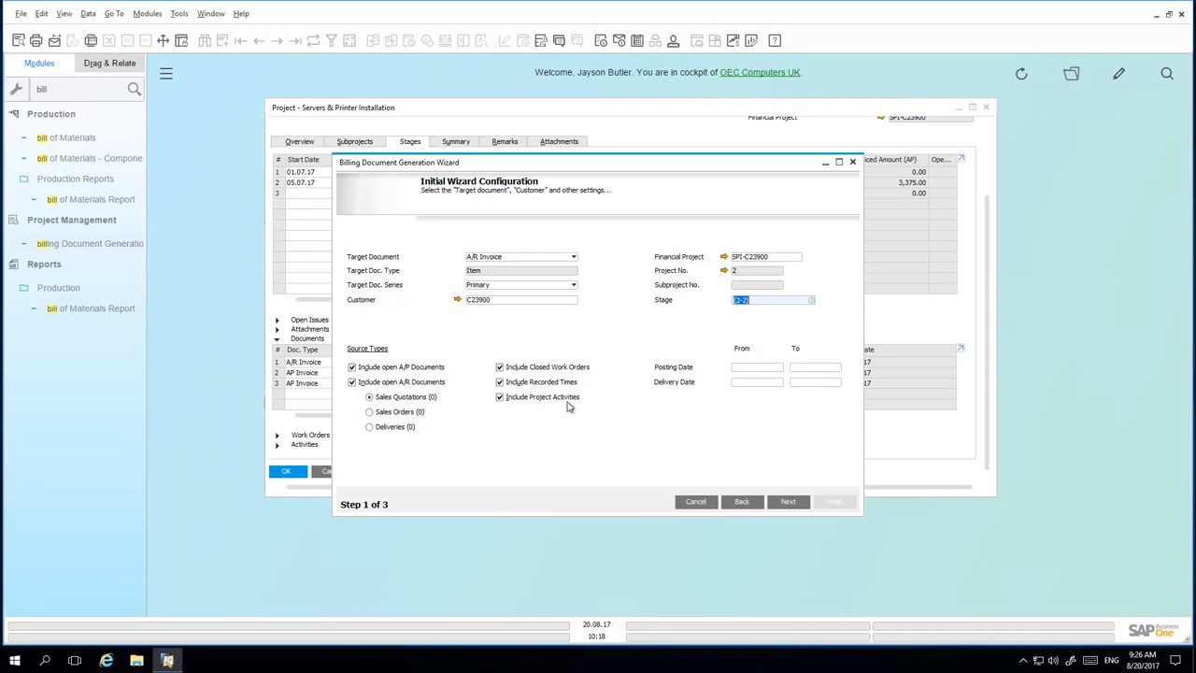
pyautogui.click(789, 500)
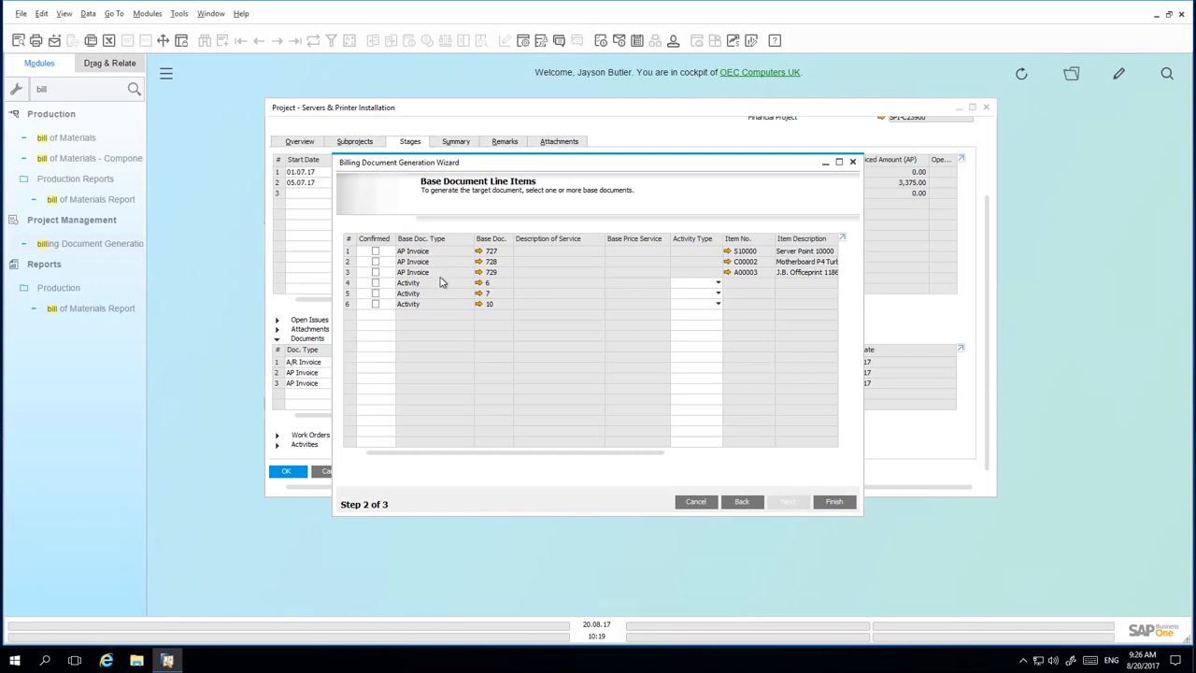
# - Review the base document line details and confirm the three AP invoice lines for billing, leaving the activities unselected
pyautogui.moveTo(531, 453); pyautogui.dragTo(565, 454)
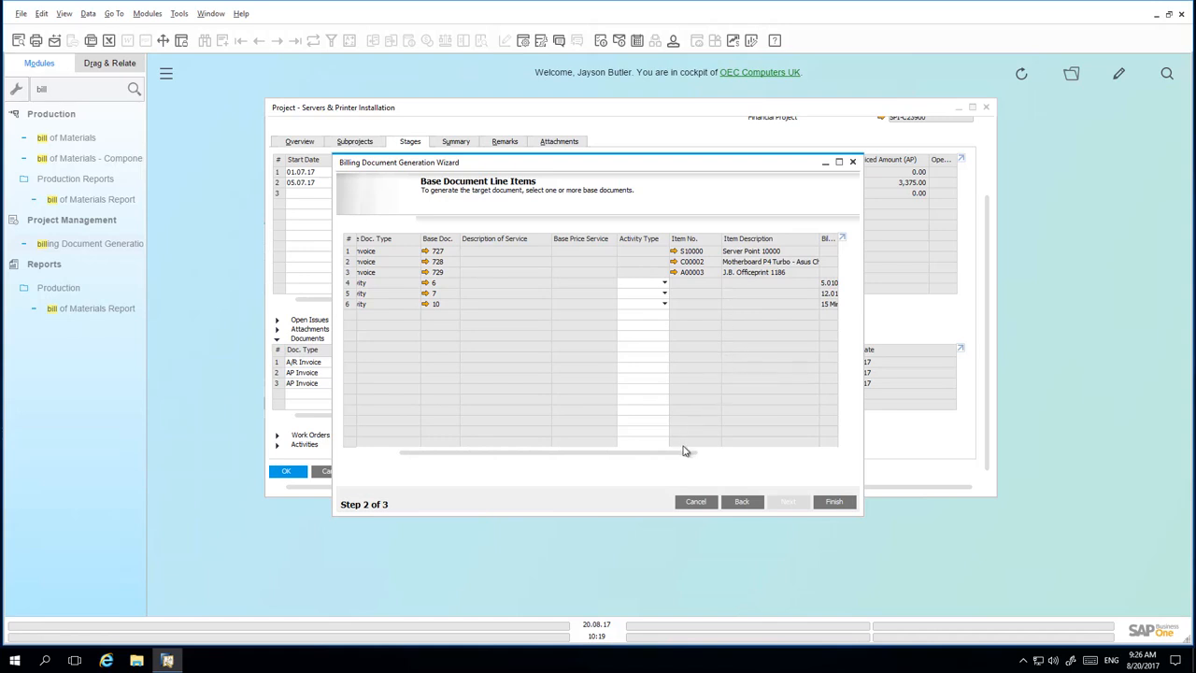
pyautogui.moveTo(694, 455); pyautogui.dragTo(854, 455)
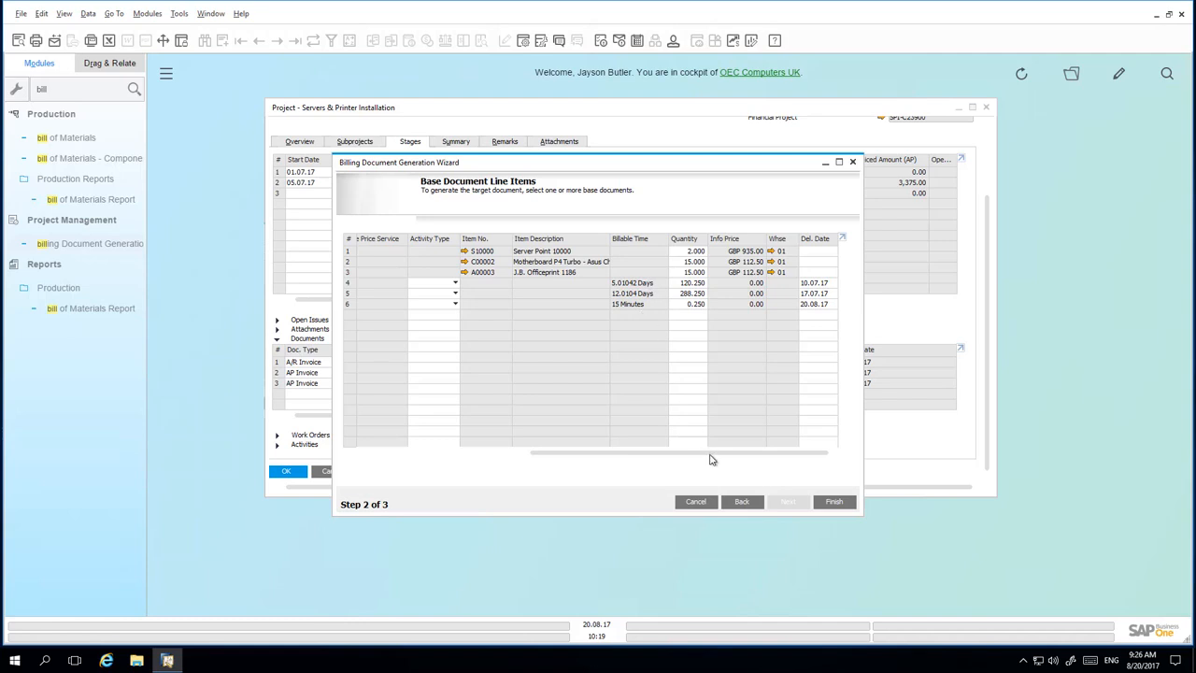
pyautogui.moveTo(704, 456); pyautogui.dragTo(547, 454)
pyautogui.click(374, 252)
pyautogui.click(373, 262)
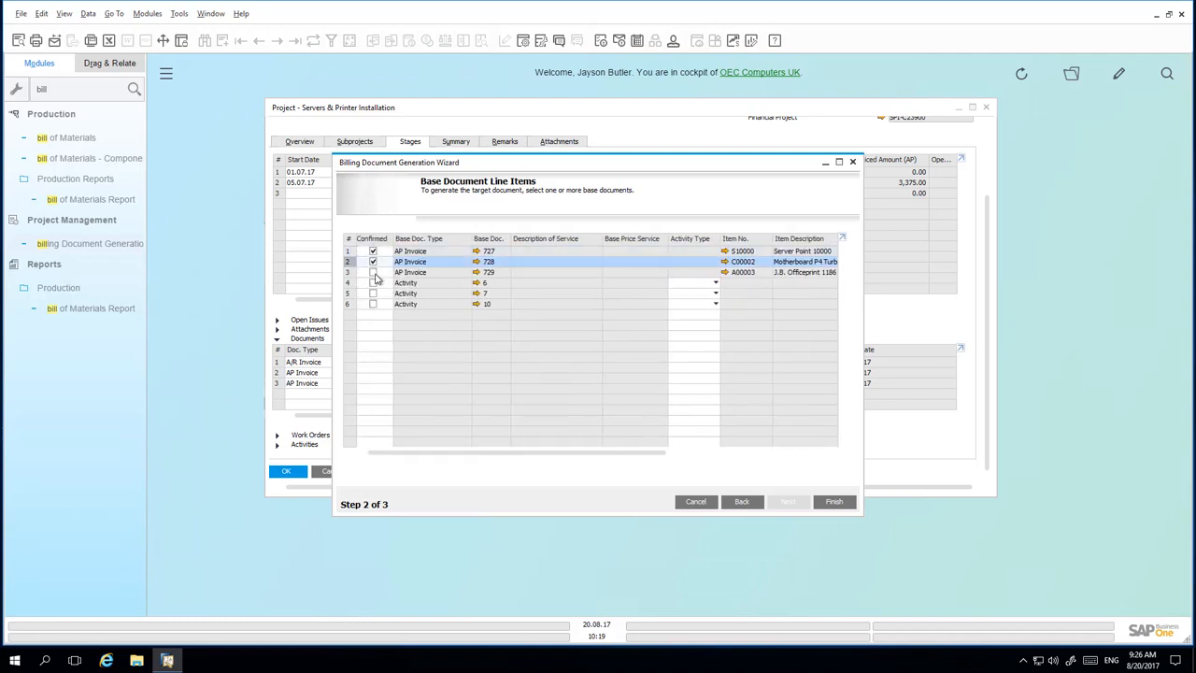
pyautogui.click(373, 271)
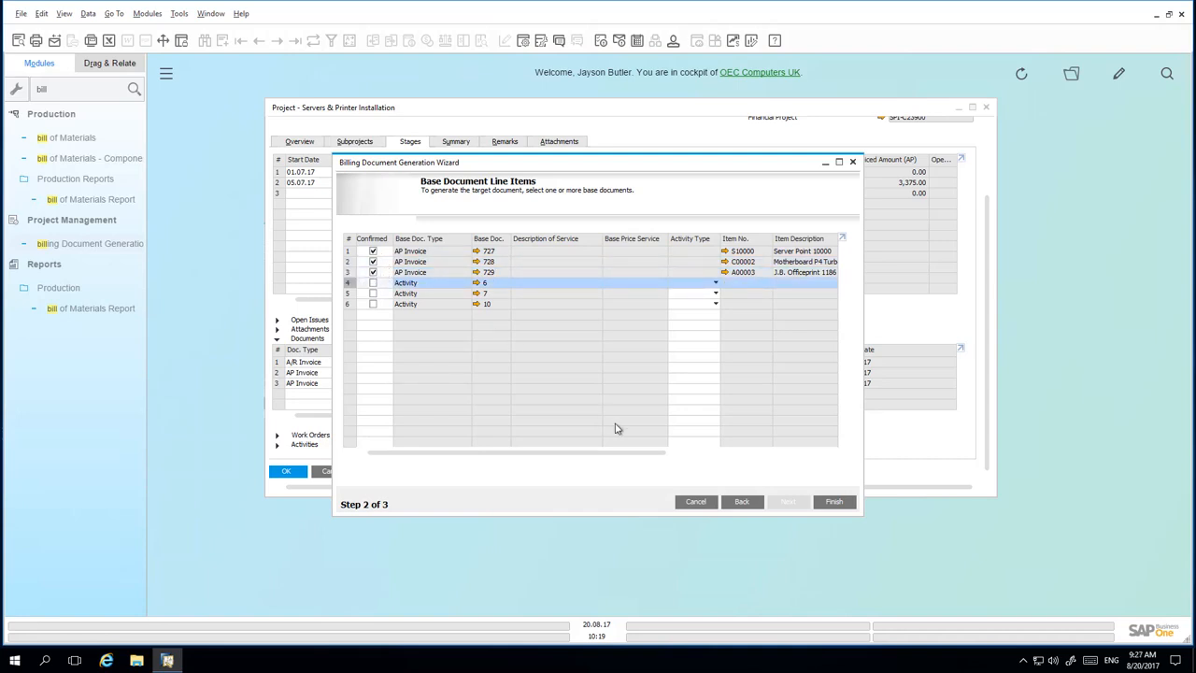
# - Generate the AR invoice proposal from the confirmed lines, continuing despite the exceeded credit limit
pyautogui.click(843, 504)
pyautogui.click(463, 345)
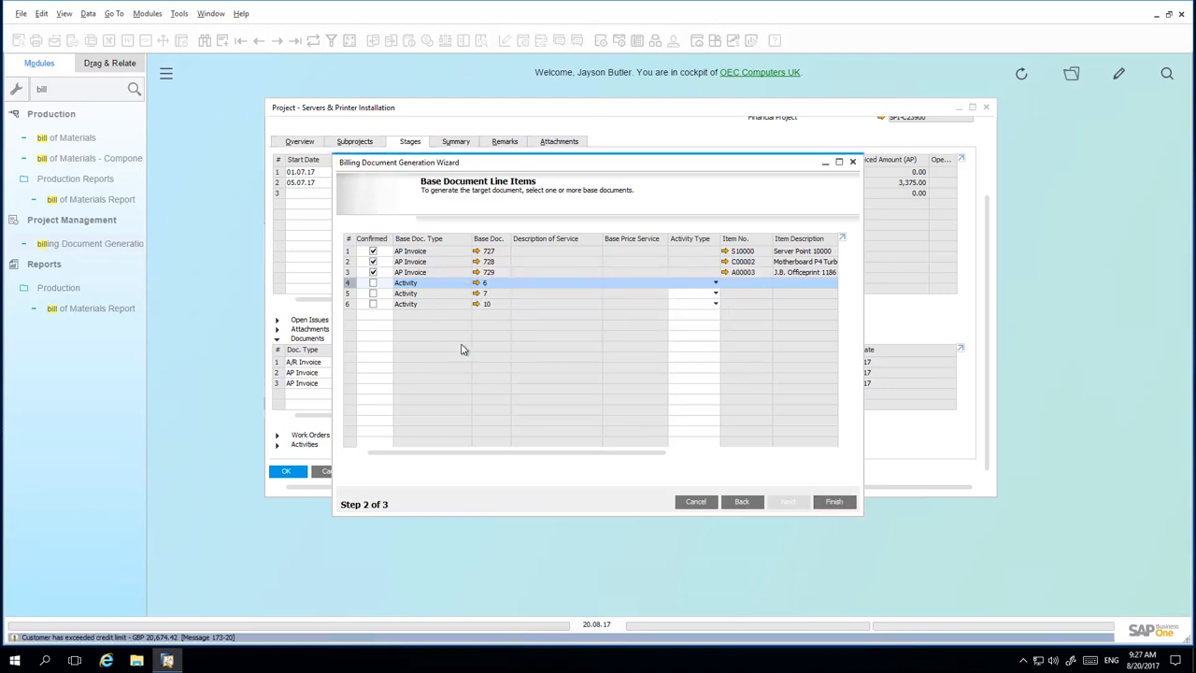
pyautogui.moveTo(815, 166); pyautogui.dragTo(702, 148)
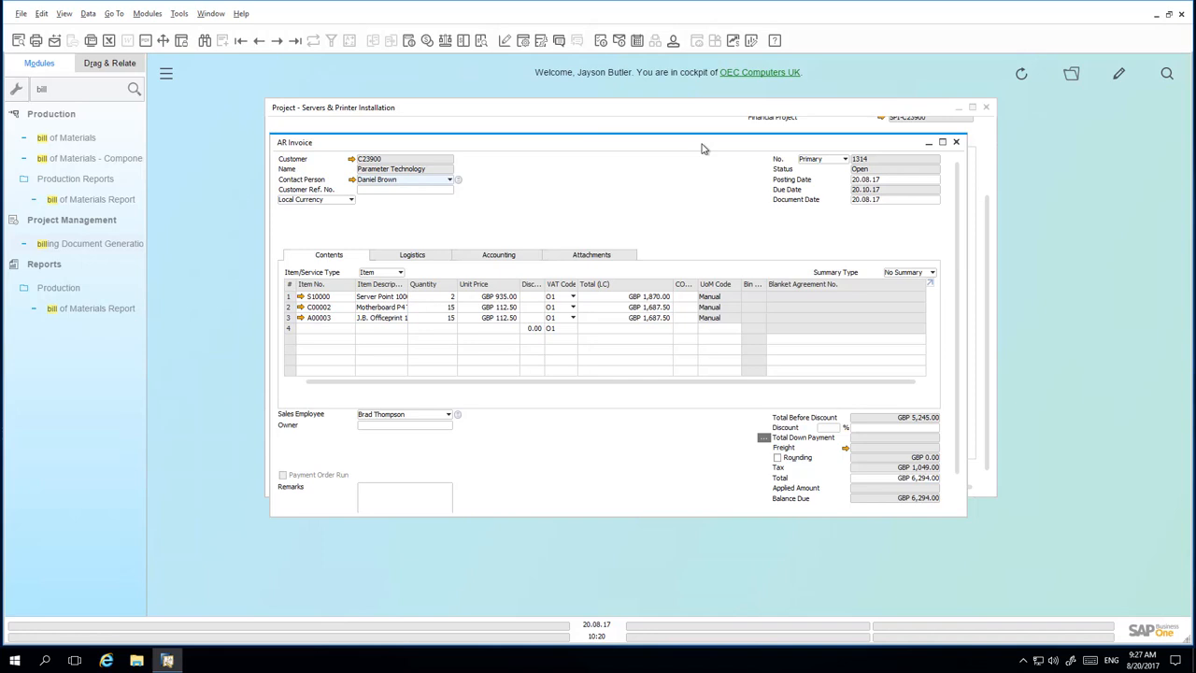
# - Start adding the AR invoice and automatically select the serial numbers for the two Server Point 10000 units
pyautogui.press('Return')
pyautogui.click(461, 341)
pyautogui.click(465, 342)
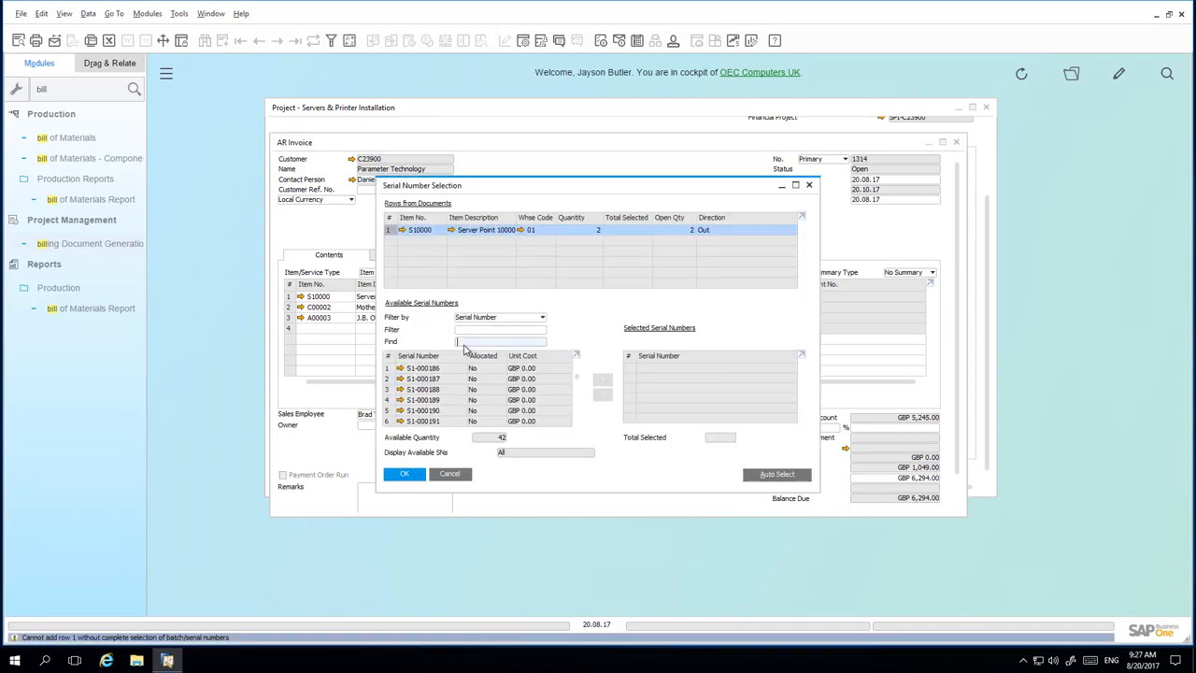
pyautogui.click(768, 475)
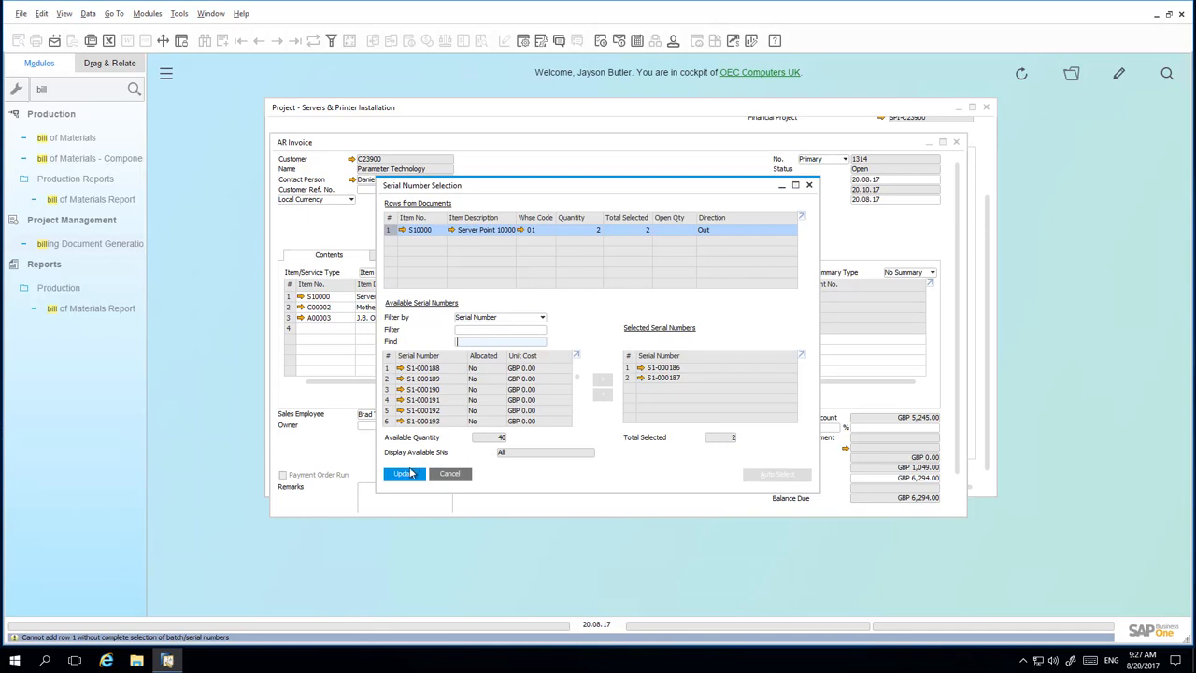
pyautogui.click(406, 474)
# - Add the AR invoice despite the exceeded credit limit, and close the billing wizard to return to the project
pyautogui.scroll(-2, 416, 479)
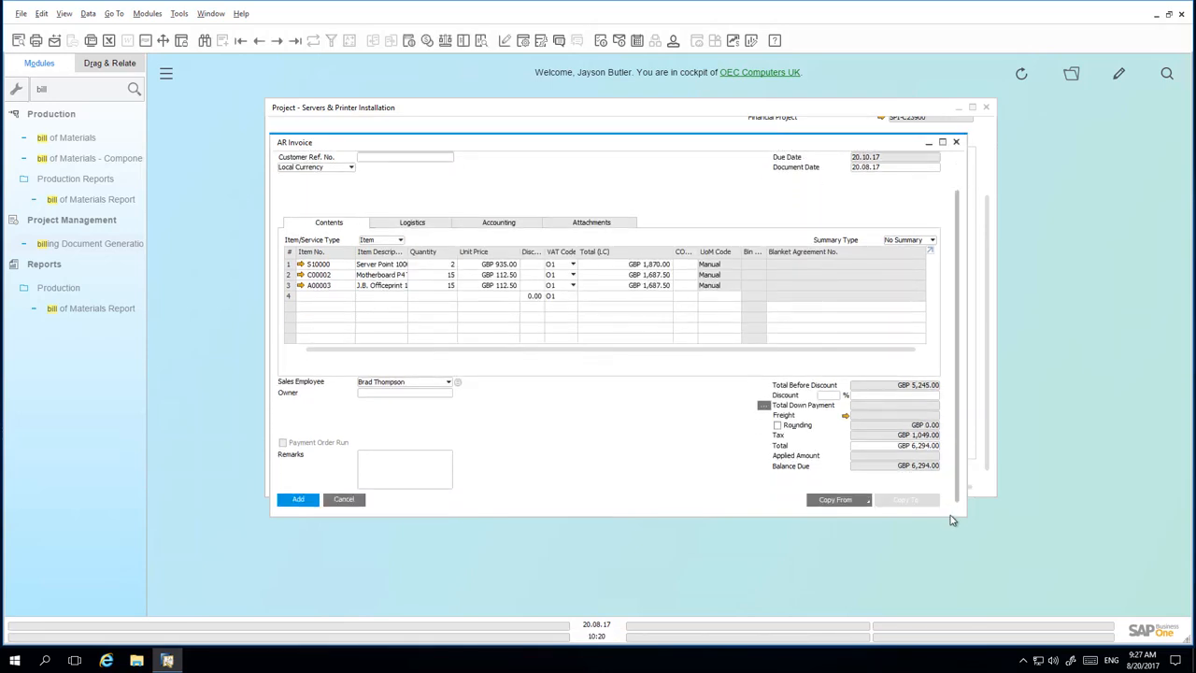
pyautogui.click(306, 499)
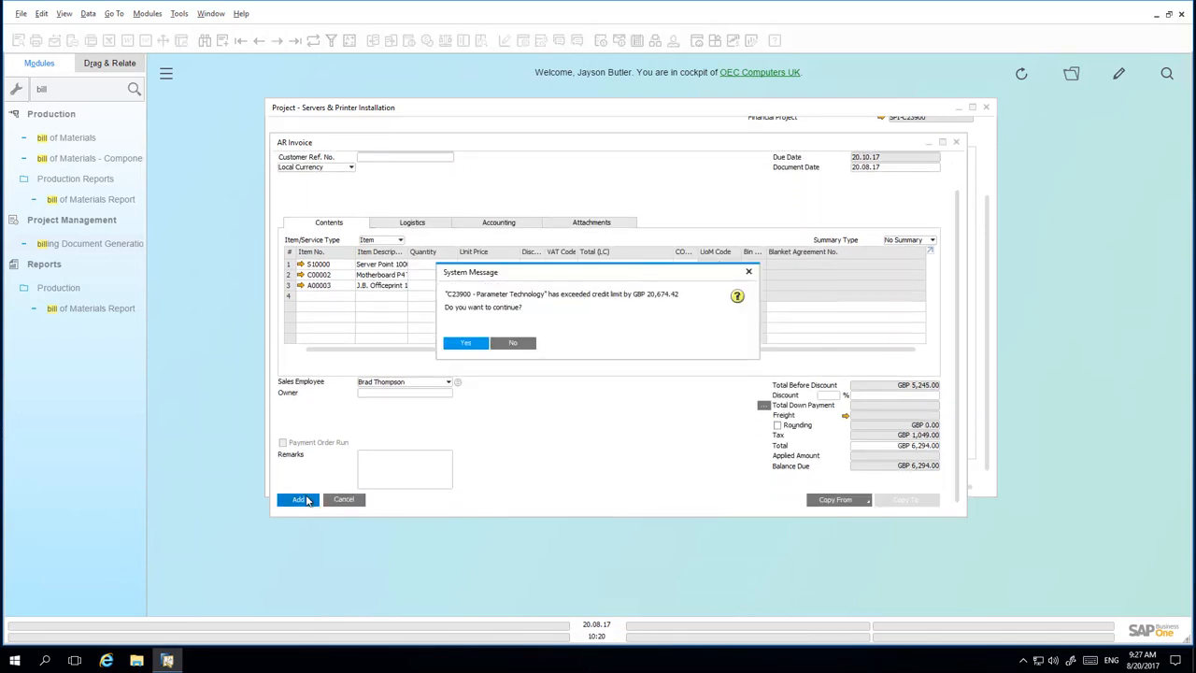
pyautogui.click(472, 345)
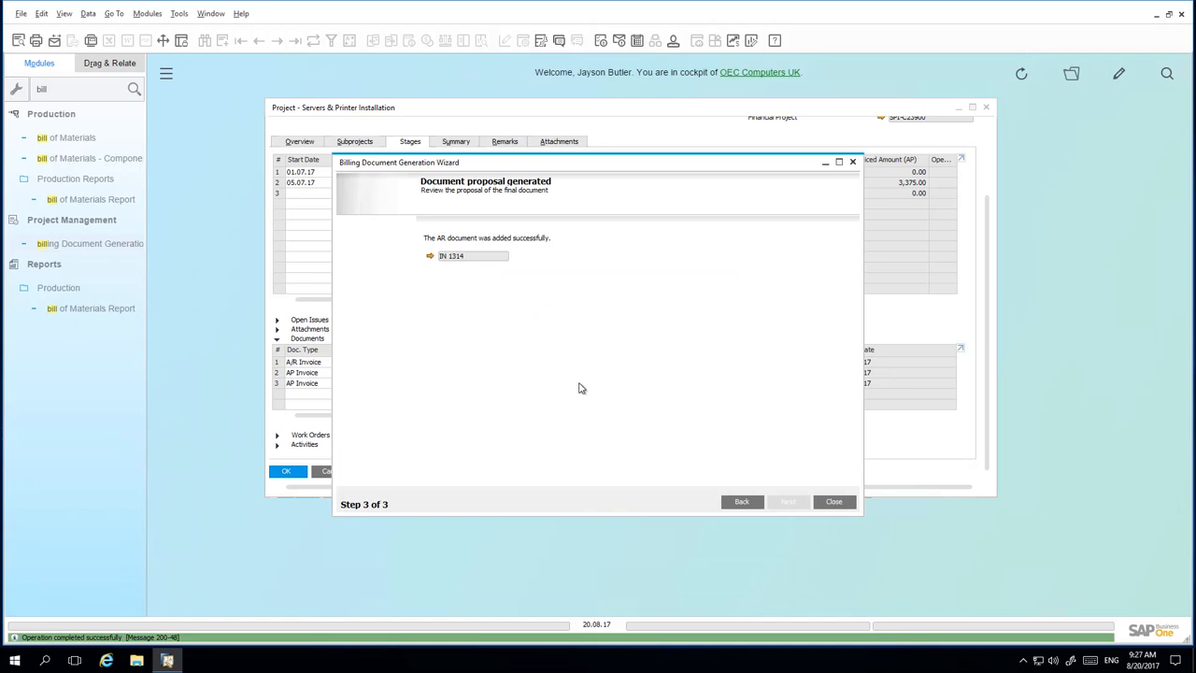
pyautogui.click(835, 502)
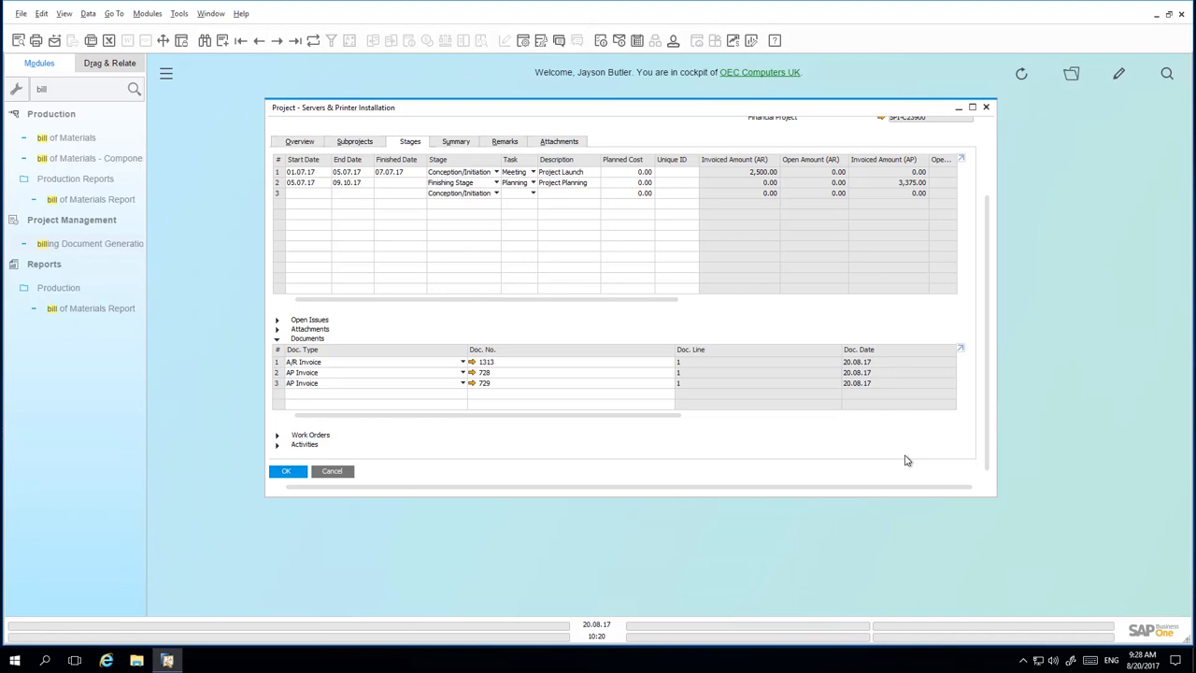
pyautogui.moveTo(987, 445); pyautogui.dragTo(987, 122)
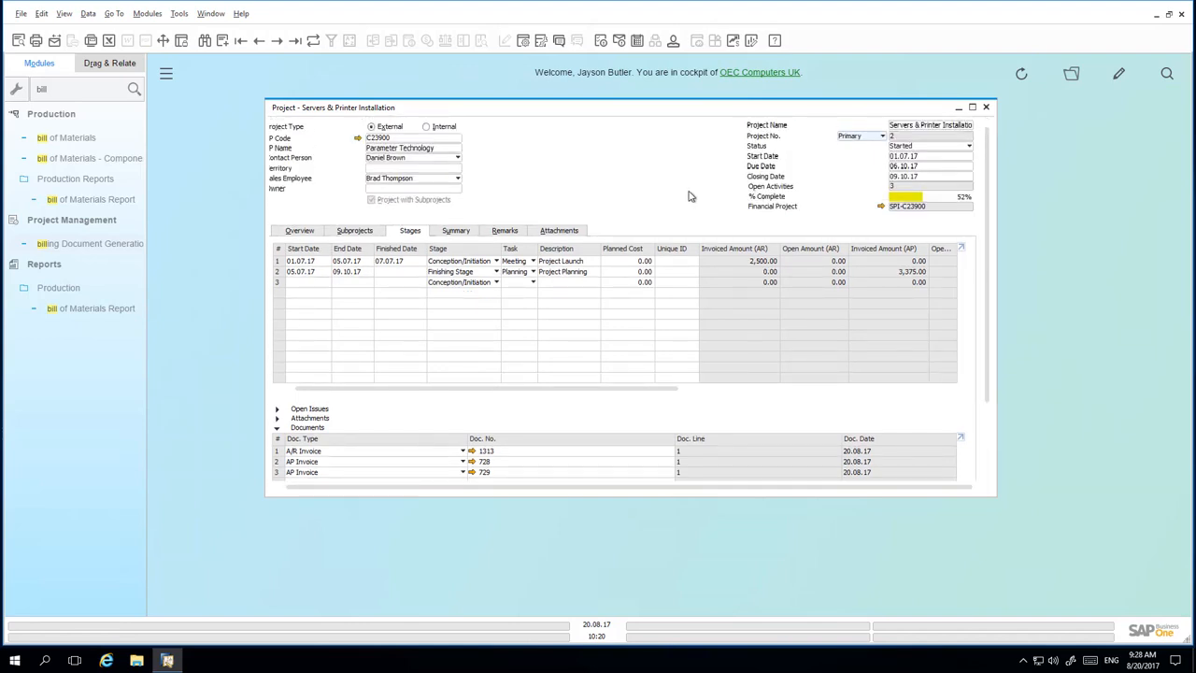
# - Open the project overview, review the stages and activities at level 1 and at level 2, and close the overview
pyautogui.rightClick(651, 189)
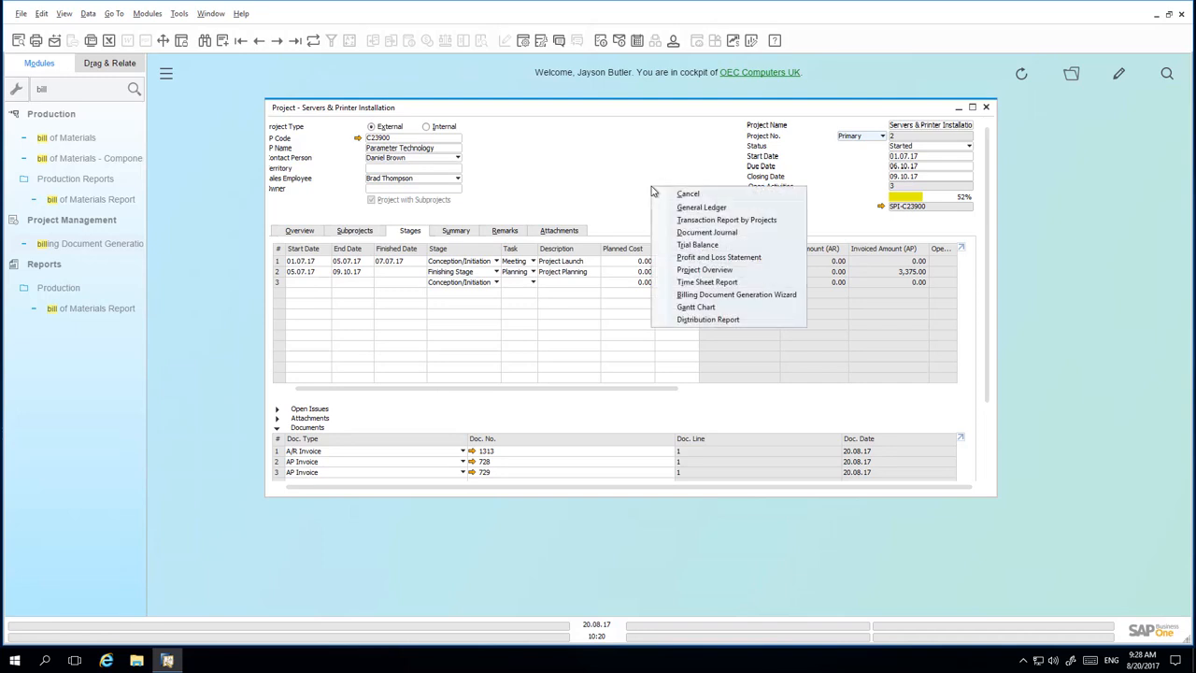
pyautogui.click(689, 270)
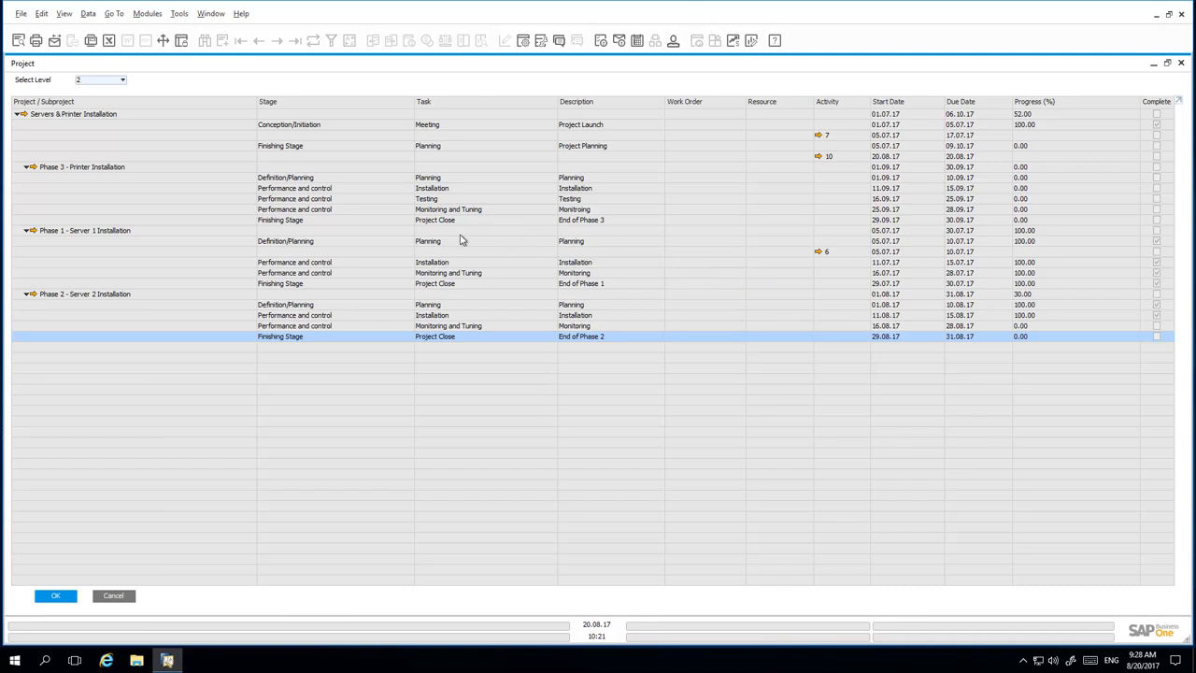
pyautogui.click(116, 84)
pyautogui.click(107, 90)
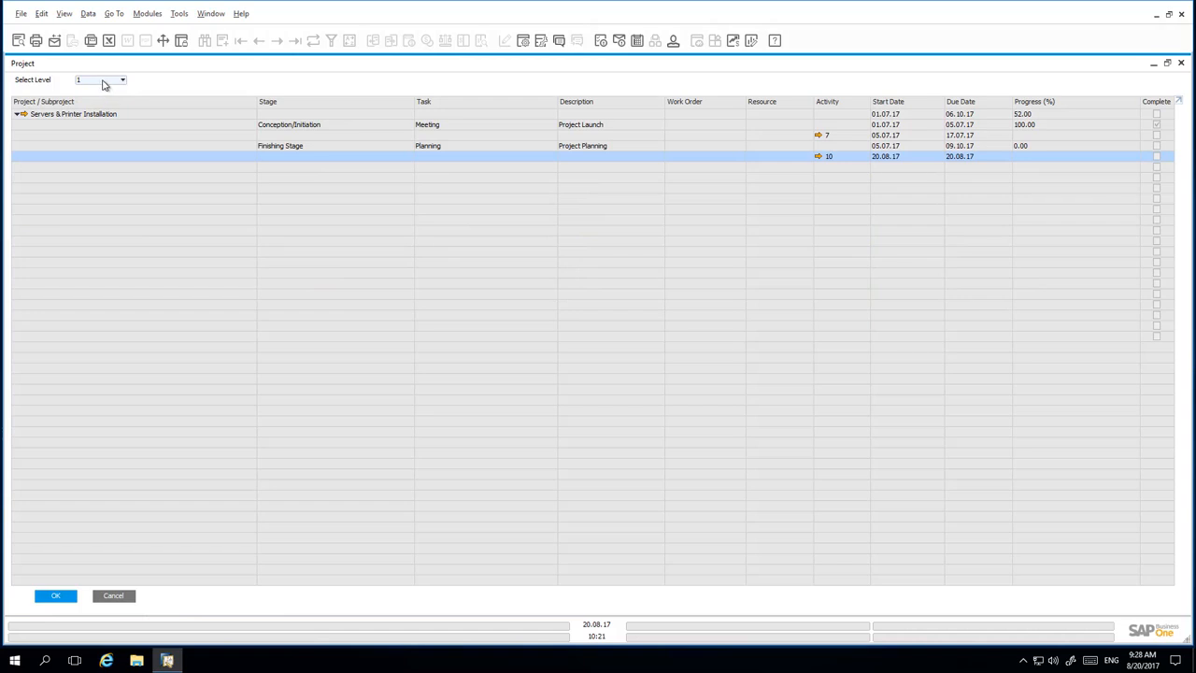
pyautogui.click(104, 84)
pyautogui.click(106, 102)
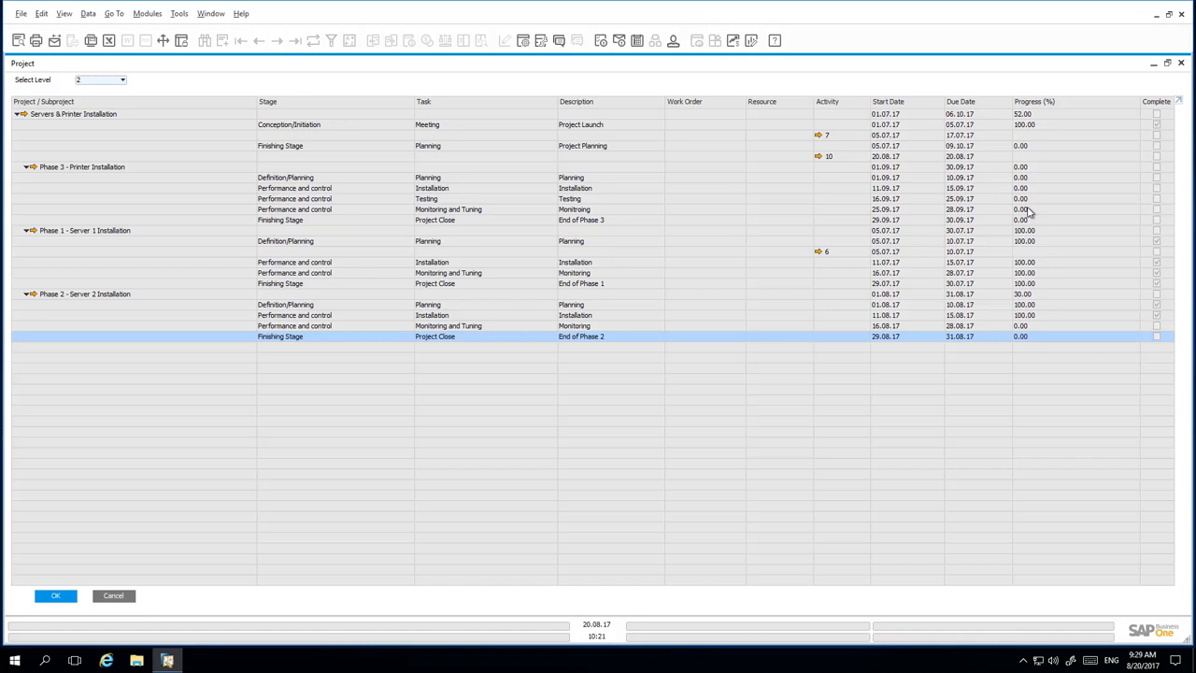
pyautogui.click(1182, 66)
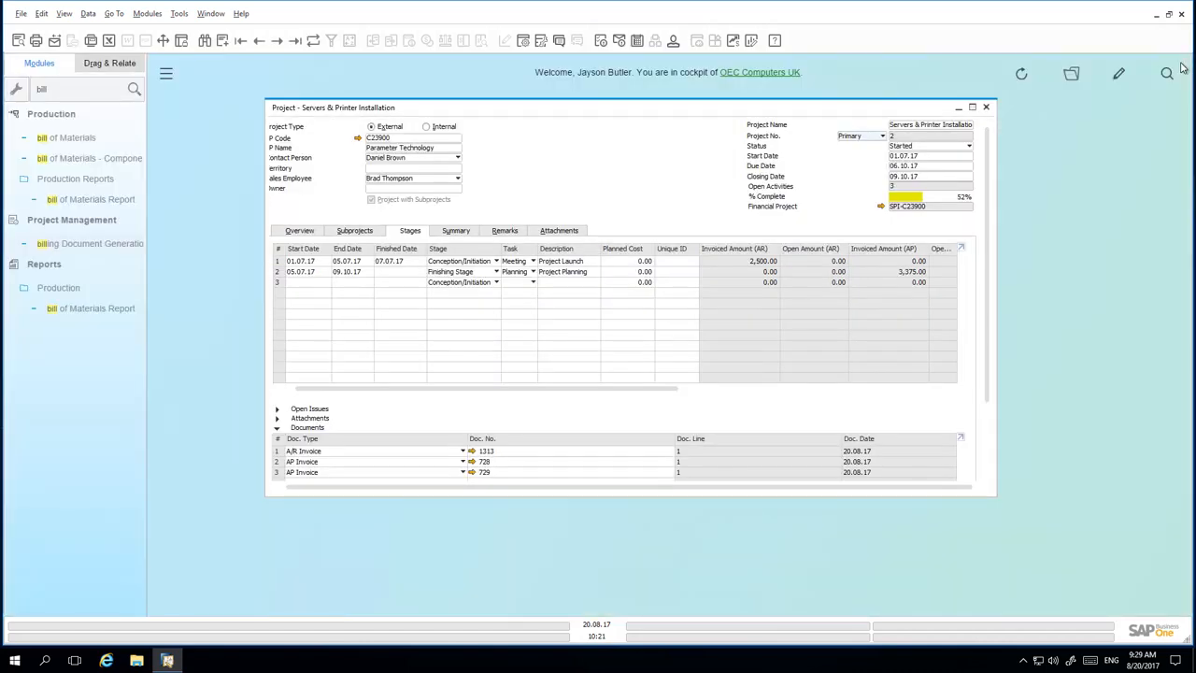
# - Open the project's Gantt chart and maximize it to examine the progress of all phases and tasks
pyautogui.rightClick(635, 191)
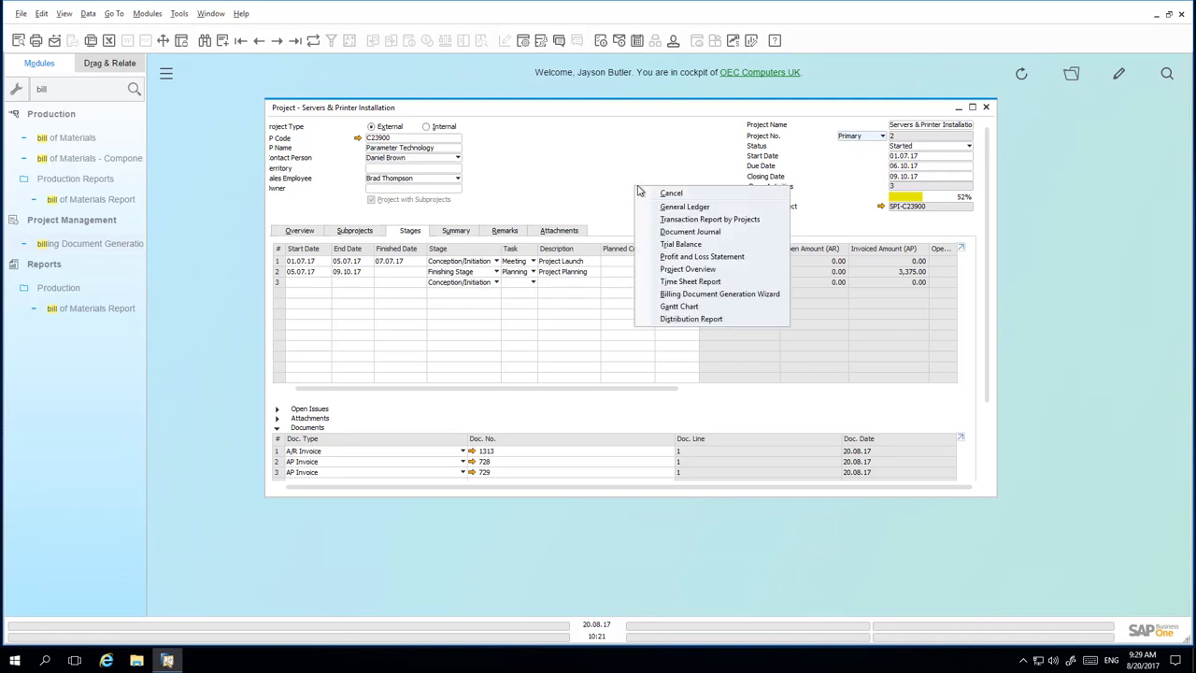
pyautogui.click(687, 310)
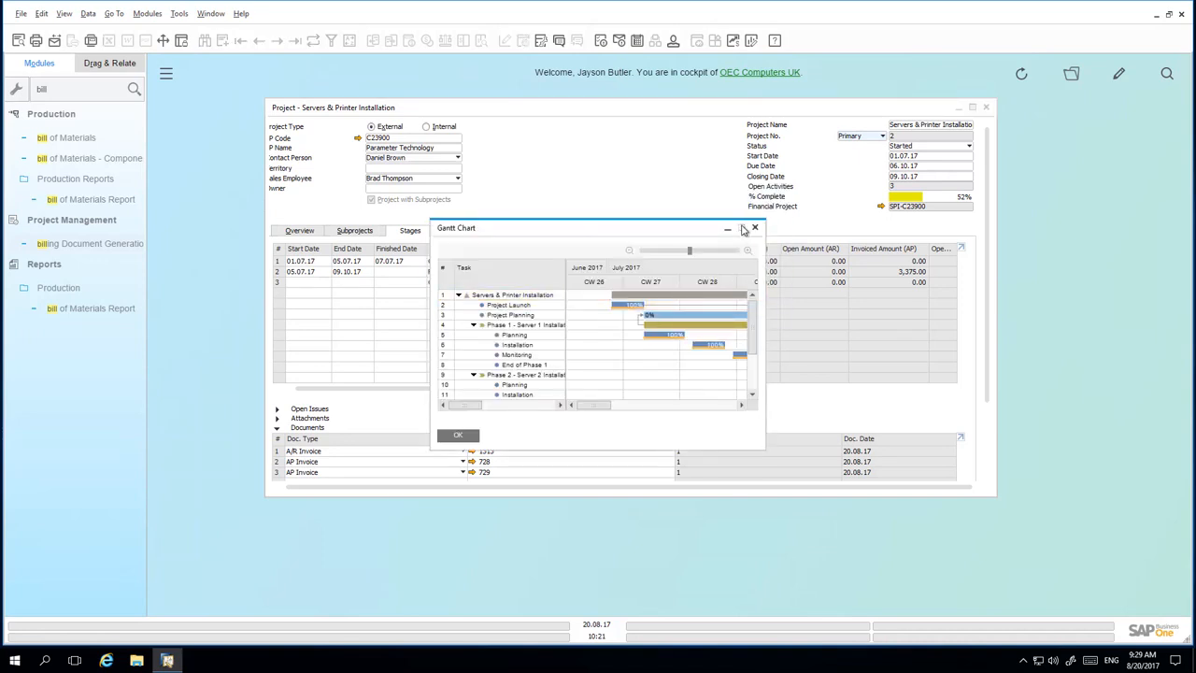
pyautogui.click(742, 229)
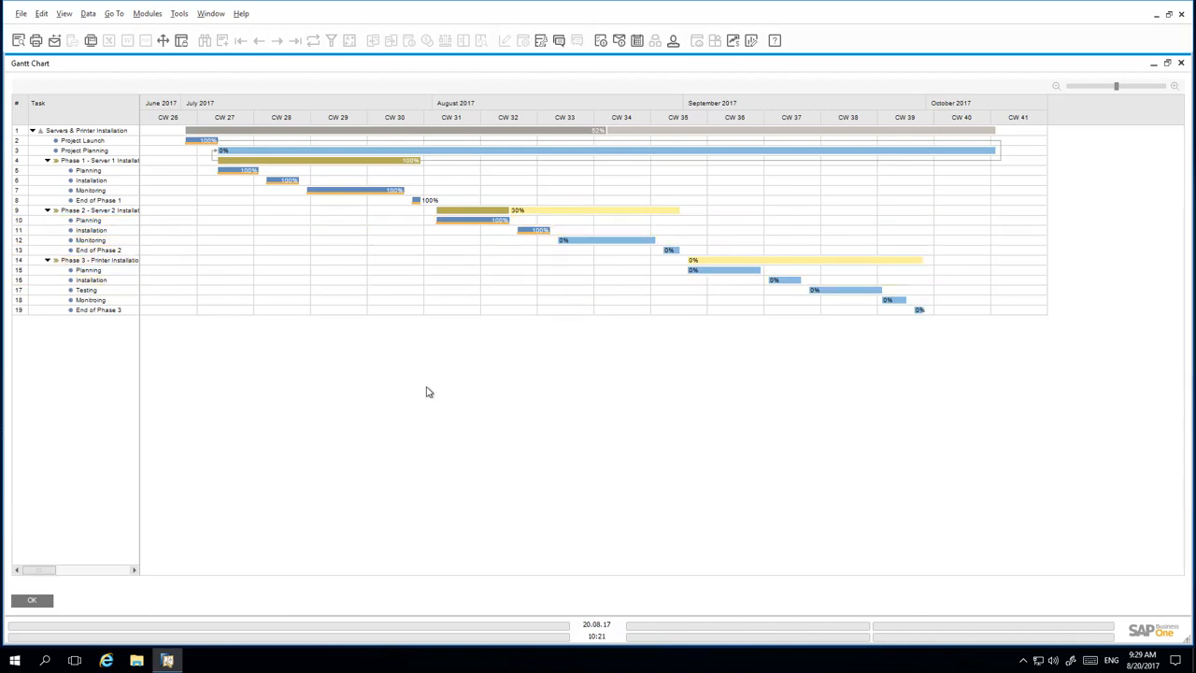
pyautogui.moveTo(42, 569); pyautogui.dragTo(24, 523)
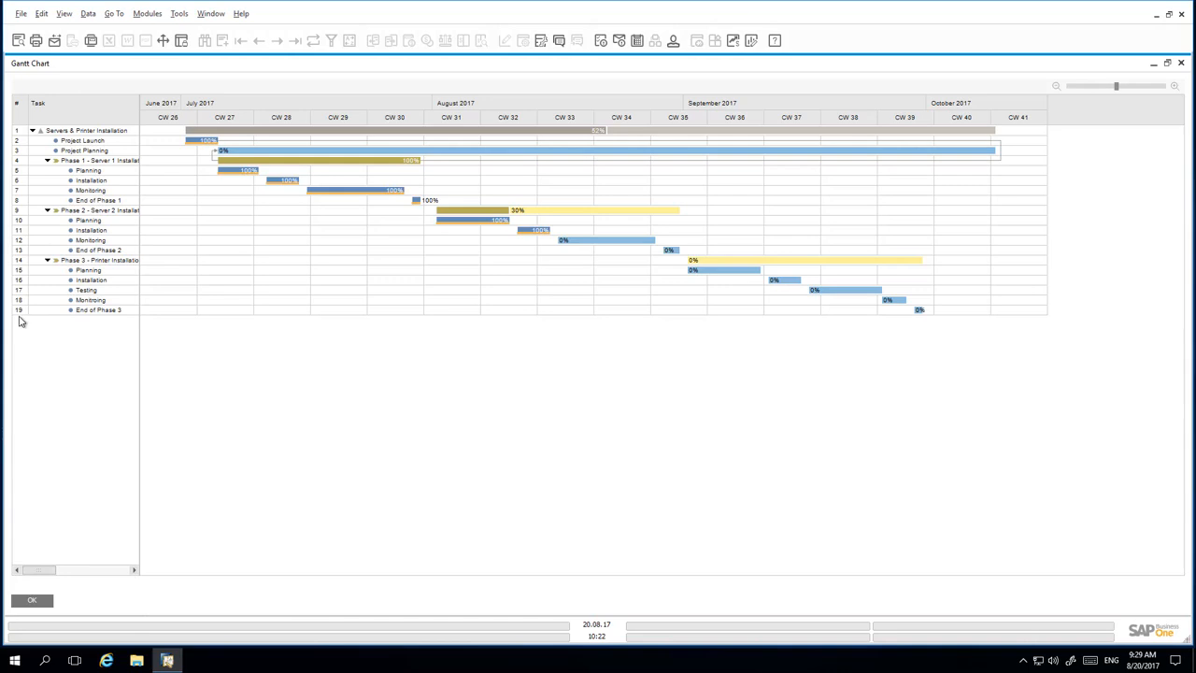